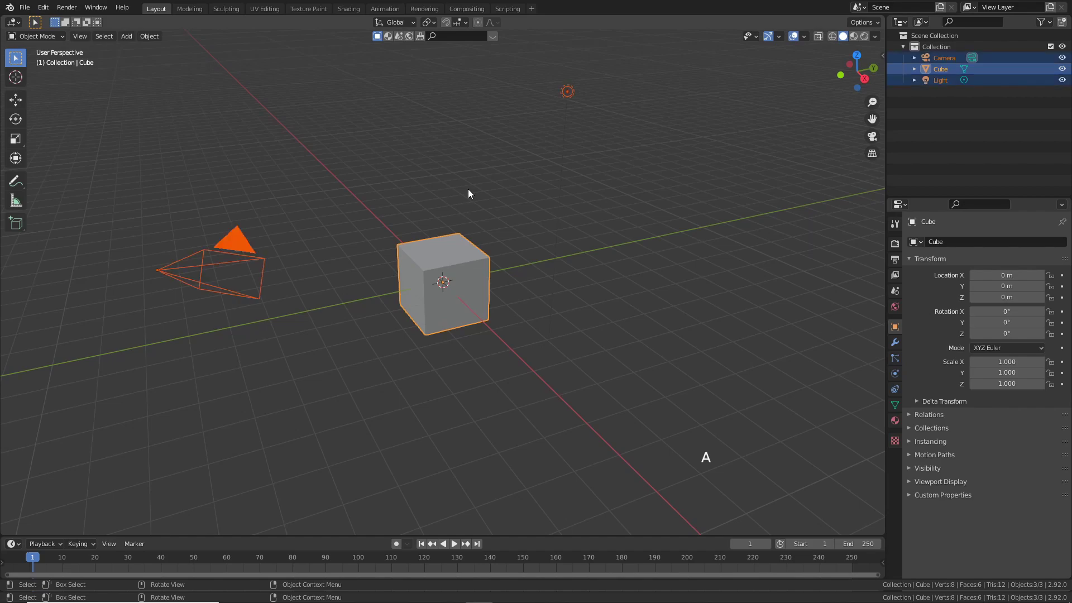
Step: Delete all the default scene objects: camera, cube and light
key(x)
click(474, 191)
middle_drag(464, 200, 507, 199)
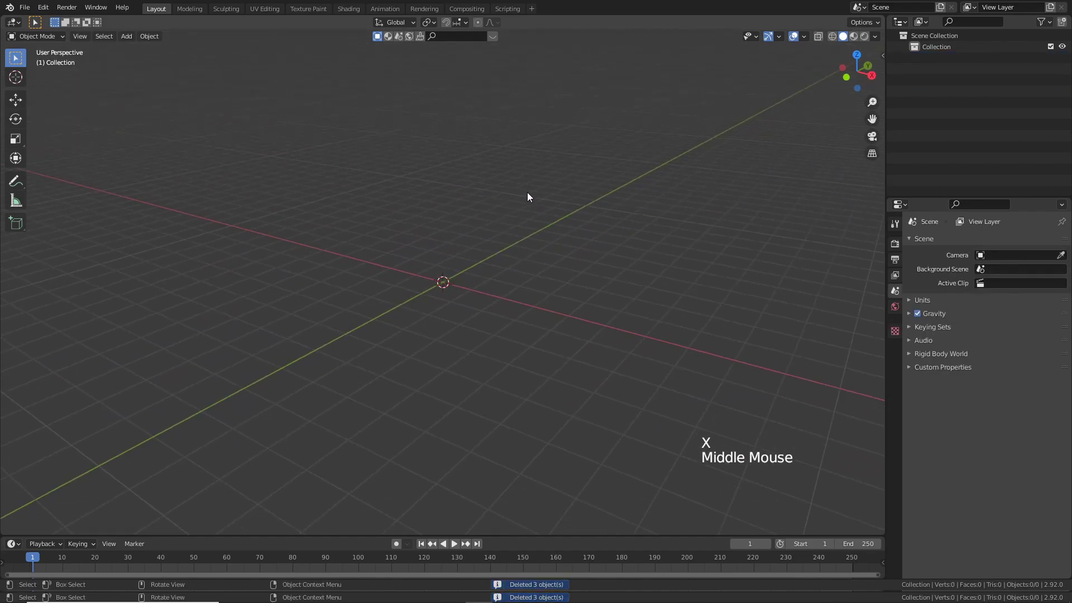
Step: Set Sketch_N_Carve to Smart Join and switch its operation to Add
key(k)
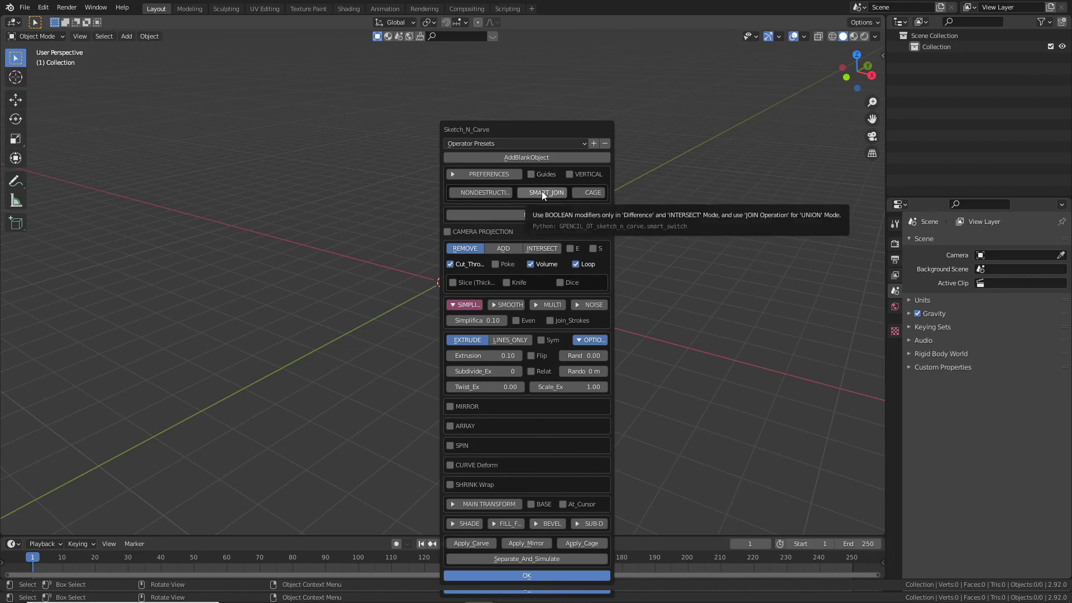
click(541, 192)
click(503, 248)
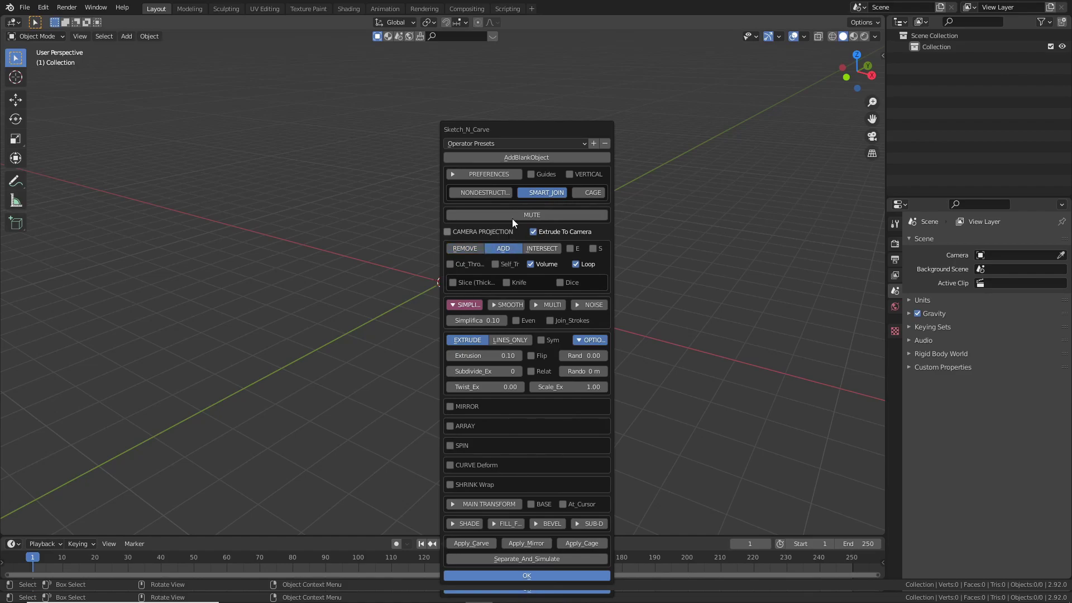
Step: Add a blank Sketch_N_Carve object named Knife and finish the operator settings
click(520, 156)
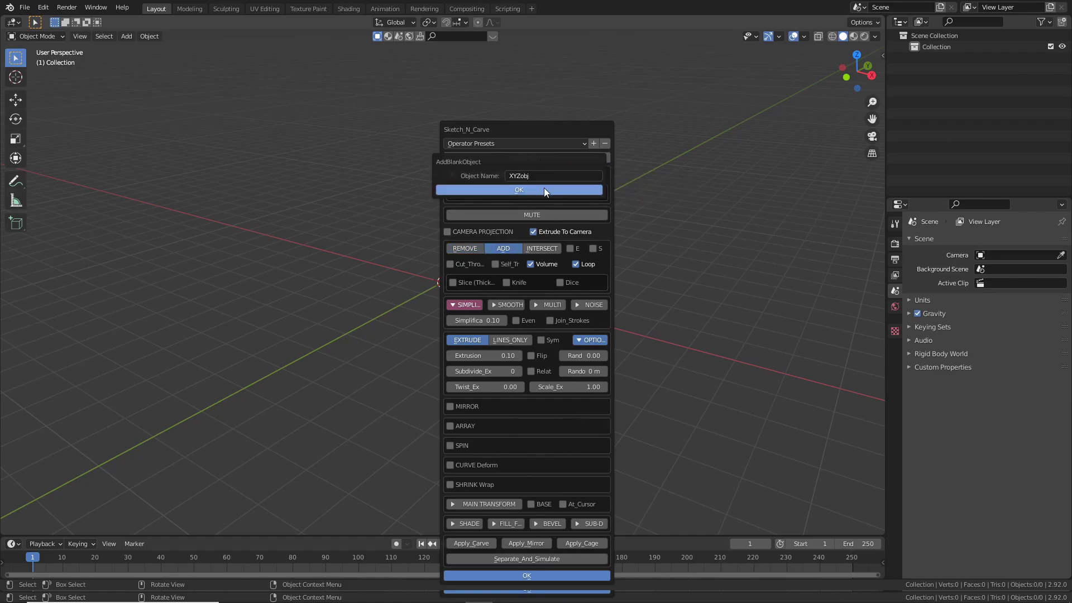
text(K)
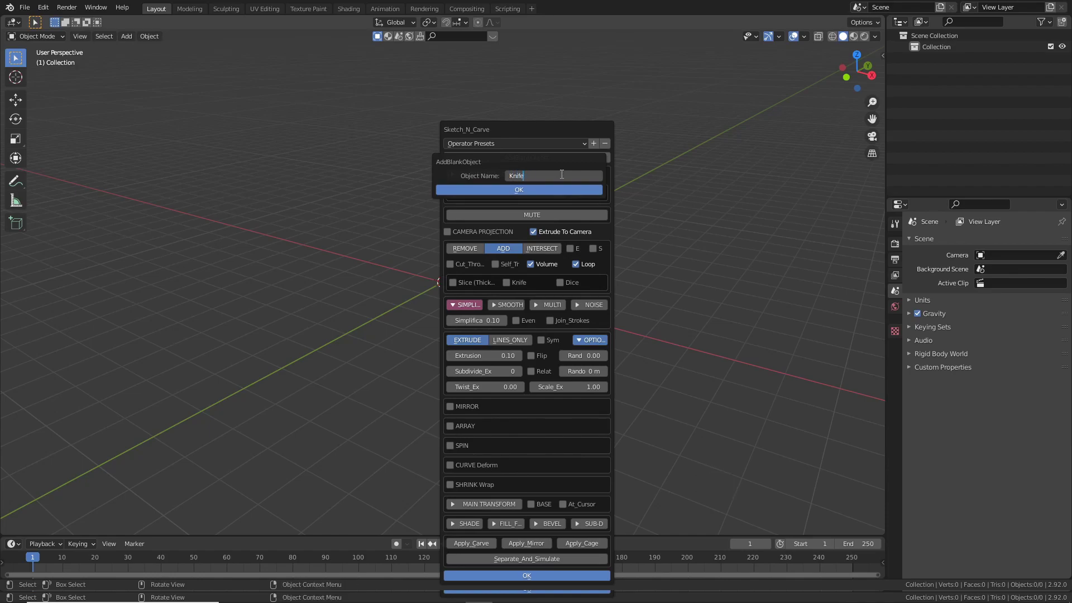
text(nife)
key(Return)
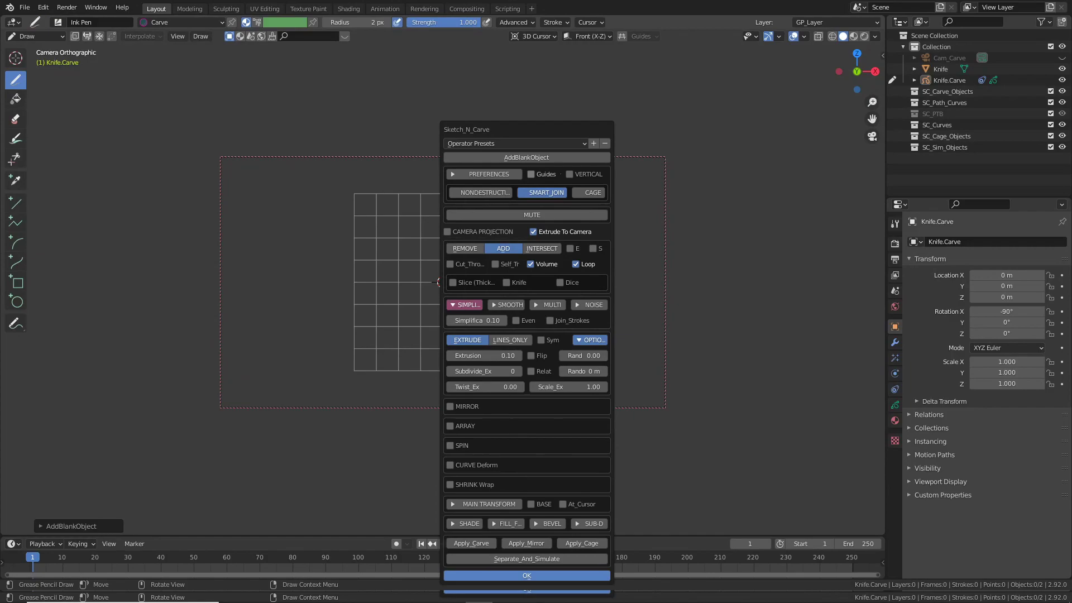
key(Return)
Step: Draw a closed knife silhouette in the camera view, with a blade curving up to its tip and a slim handle
scroll(442, 269, up, 4)
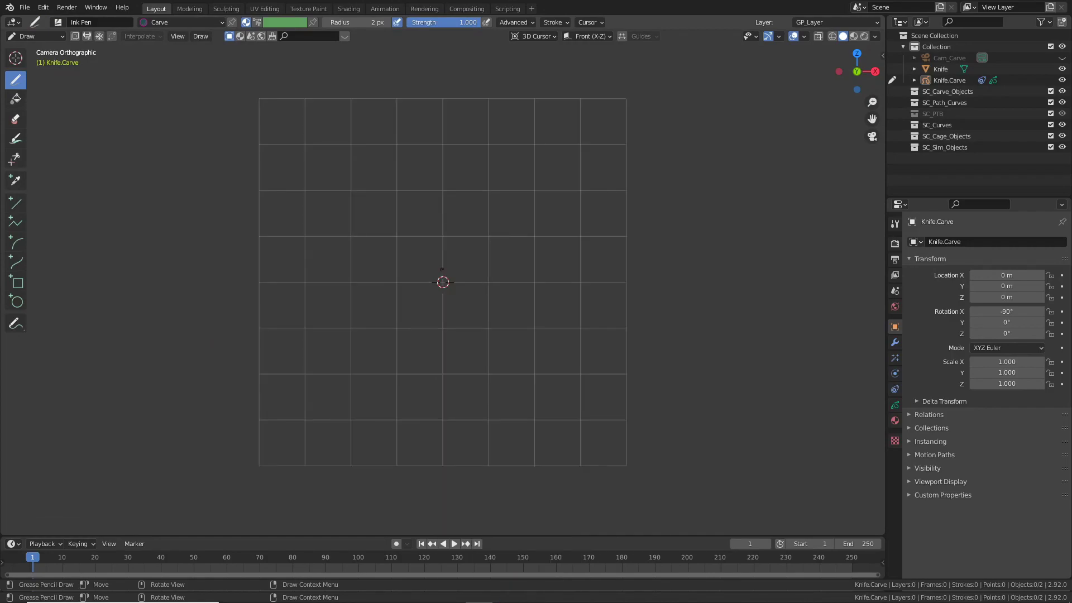
mouse_move(441, 269)
mouse_down()
mouse_move(299, 270)
mouse_move(414, 294)
mouse_up()
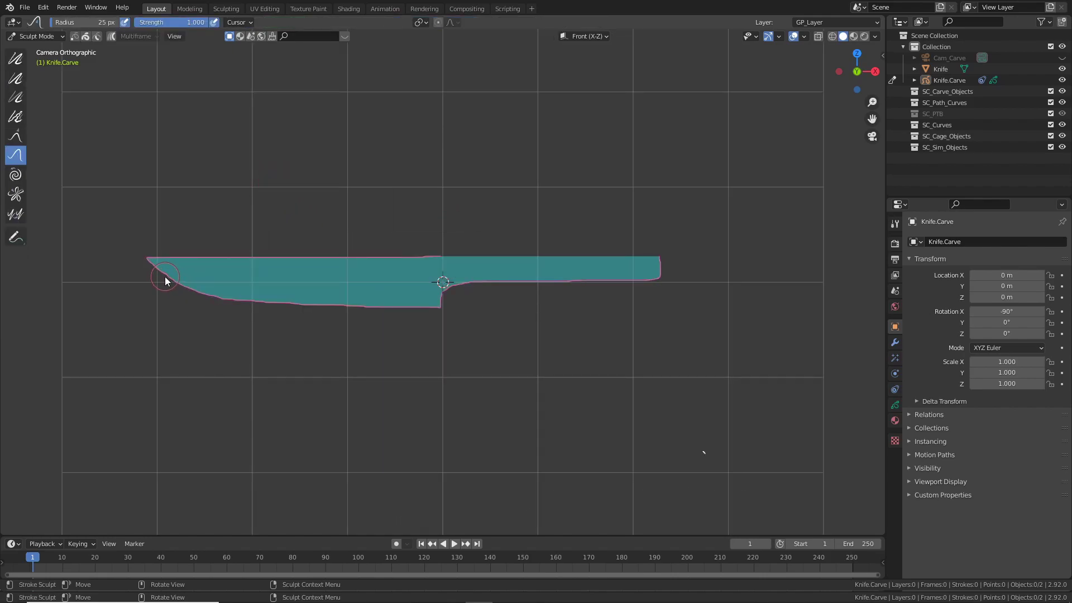
Step: Smooth the knife stroke along the cutting edge, the spine, the heel notch and the handle with the Smooth Stroke brush
click(16, 60)
drag(160, 278, 322, 311)
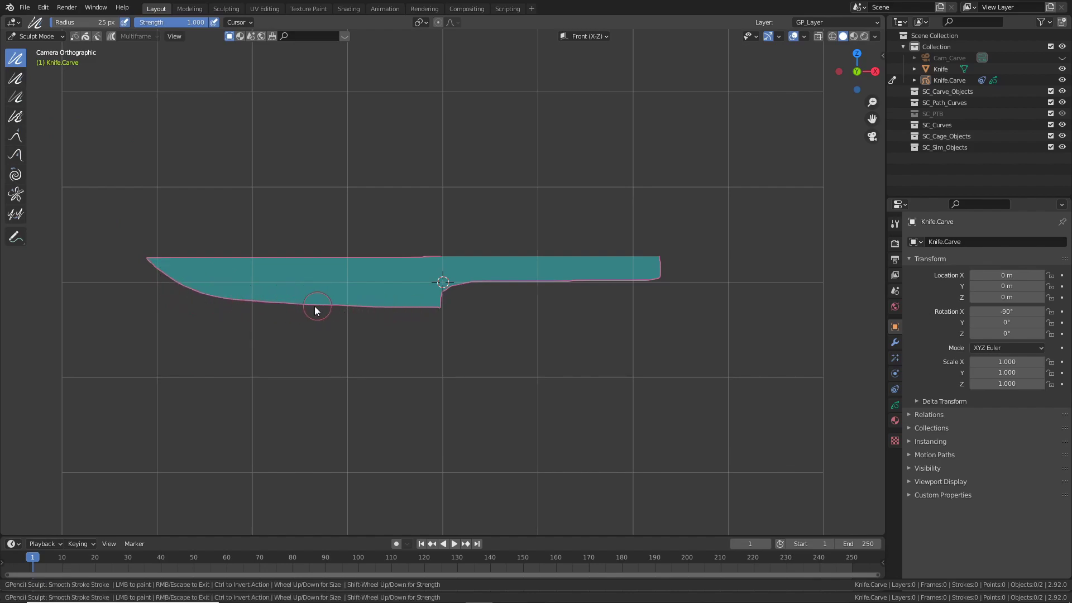
drag(209, 292, 206, 282)
click(206, 282)
drag(410, 258, 435, 258)
drag(446, 290, 587, 283)
scroll(506, 301, up, 4)
mouse_move(463, 329)
mouse_down()
mouse_move(435, 342)
mouse_move(298, 339)
mouse_move(310, 339)
mouse_up()
scroll(337, 347, down, 3)
scroll(336, 347, up, 1)
click(446, 243)
click(439, 241)
drag(435, 241, 431, 238)
Step: Return to Draw mode and carve the knife stroke into an extruded mesh with Sketch_N_Carve
key(Tab)
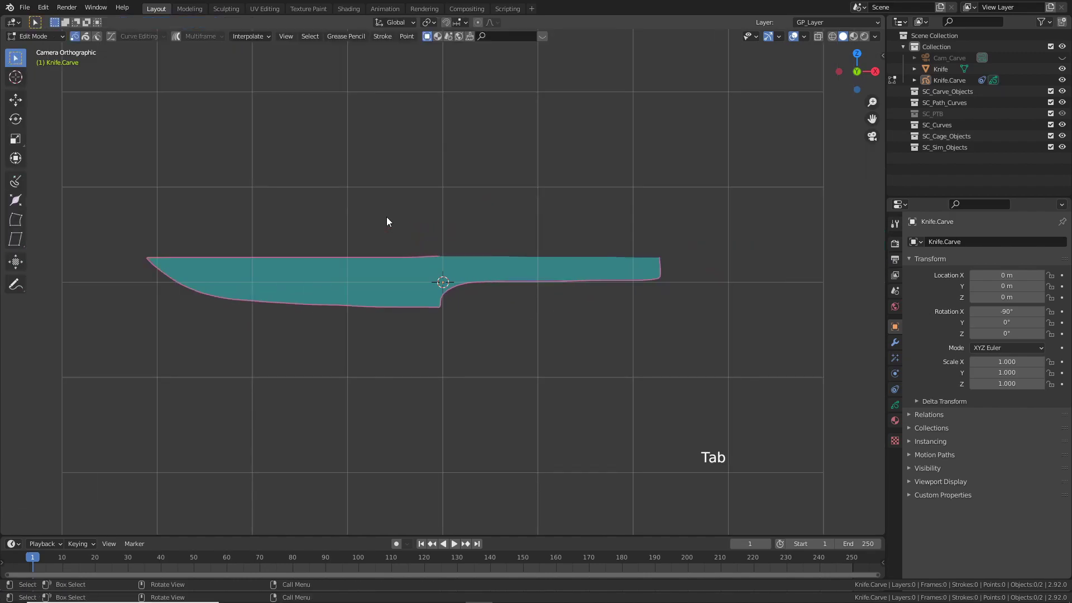
key(Tab)
key(d)
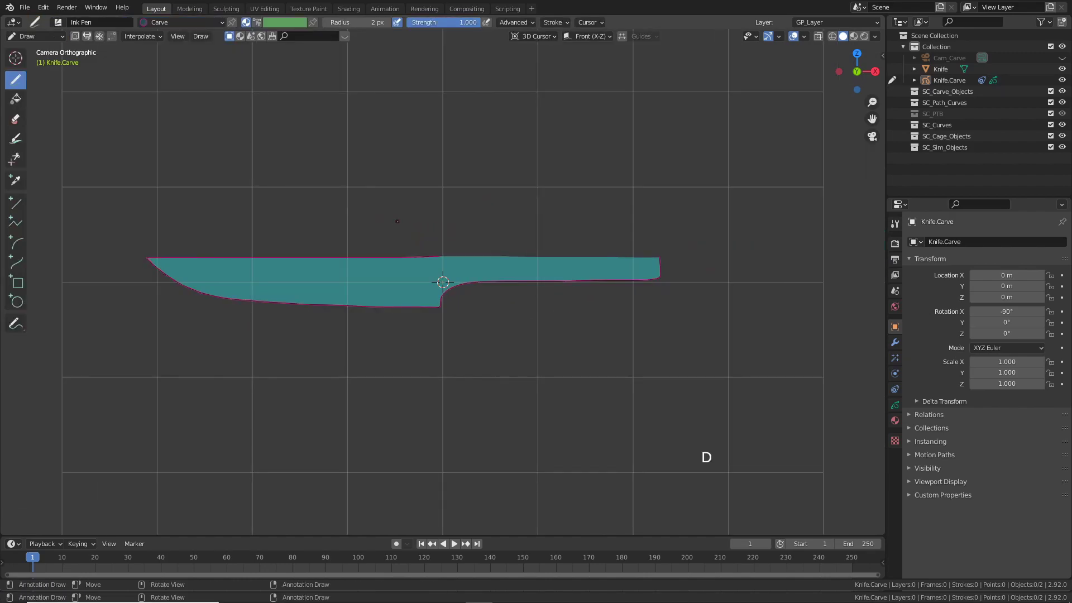
key(k)
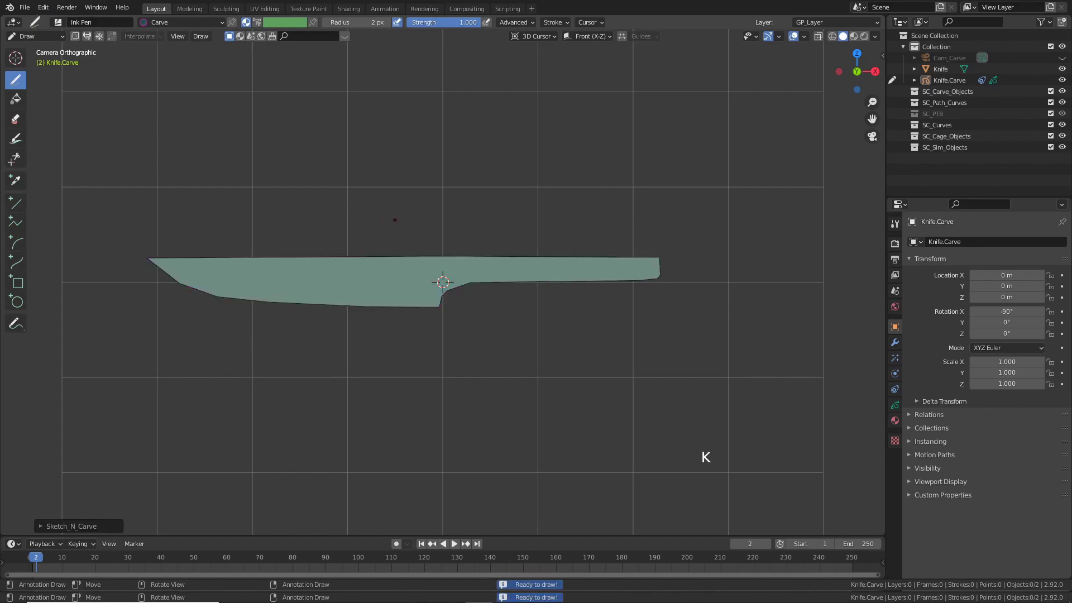
scroll(266, 279, down, 3)
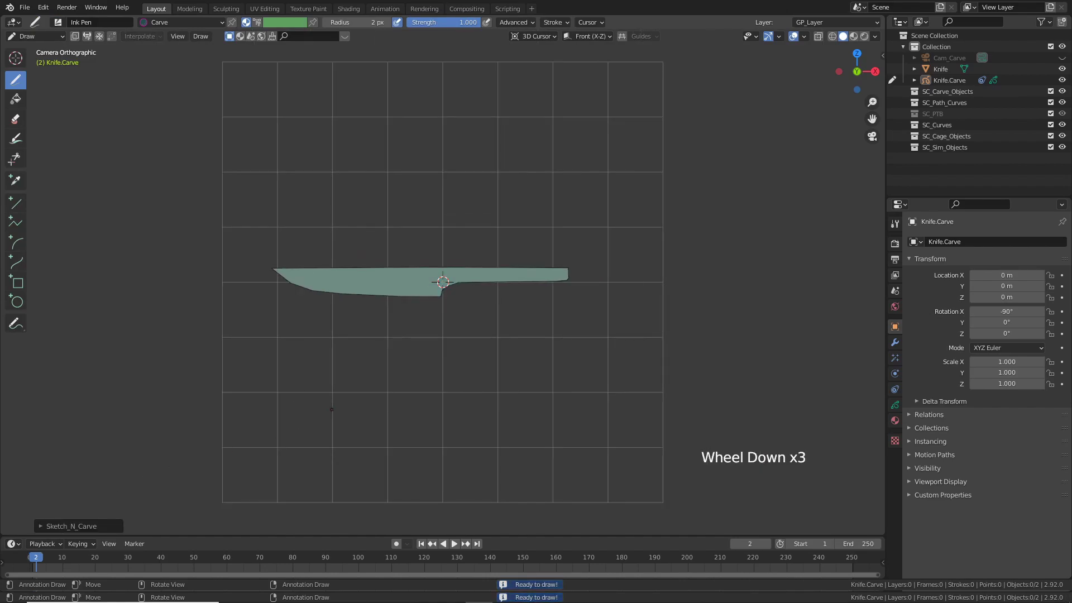
key(KP_0)
scroll(401, 394, up, 5)
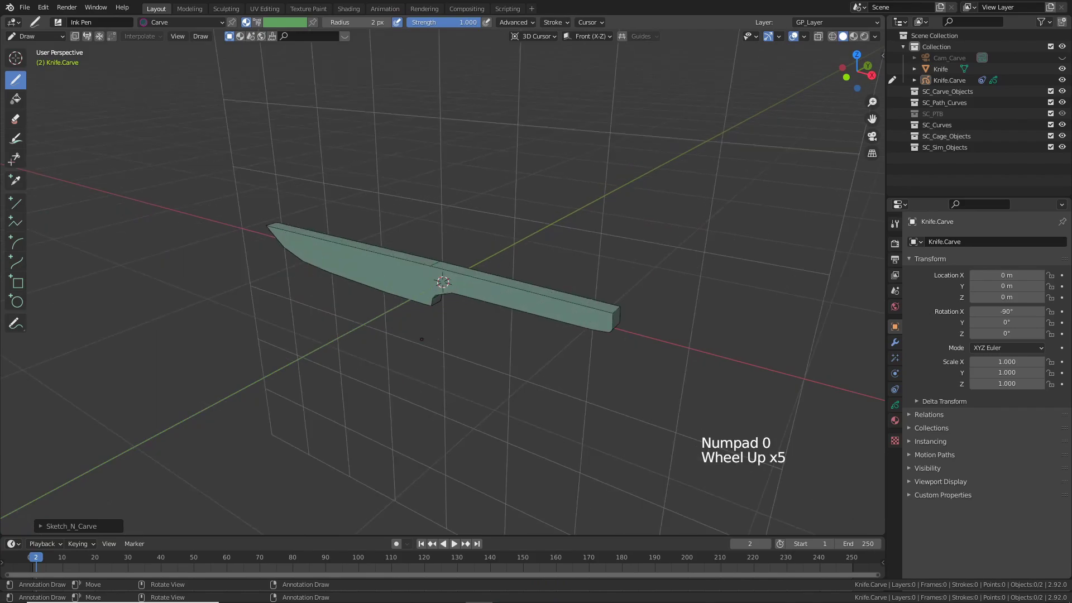
middle_drag(401, 394, 385, 380)
Step: Turn on symmetric extrusion for the knife in the Sketch_N_Carve settings
click(42, 525)
click(124, 314)
scroll(390, 291, up, 3)
middle_drag(391, 291, 374, 285)
scroll(383, 288, down, 1)
click(125, 314)
click(126, 313)
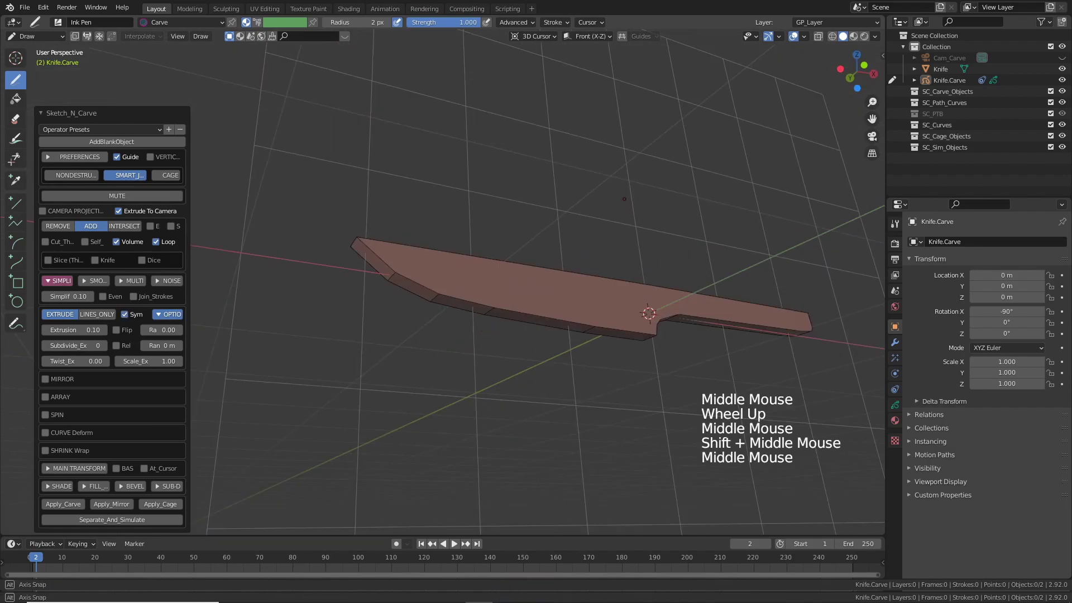
Step: Set the knife's Simplify value to 0.04 and its Extrusion to 0.01
middle_drag(608, 213, 620, 207)
scroll(621, 207, up, 1)
scroll(620, 207, up, 1)
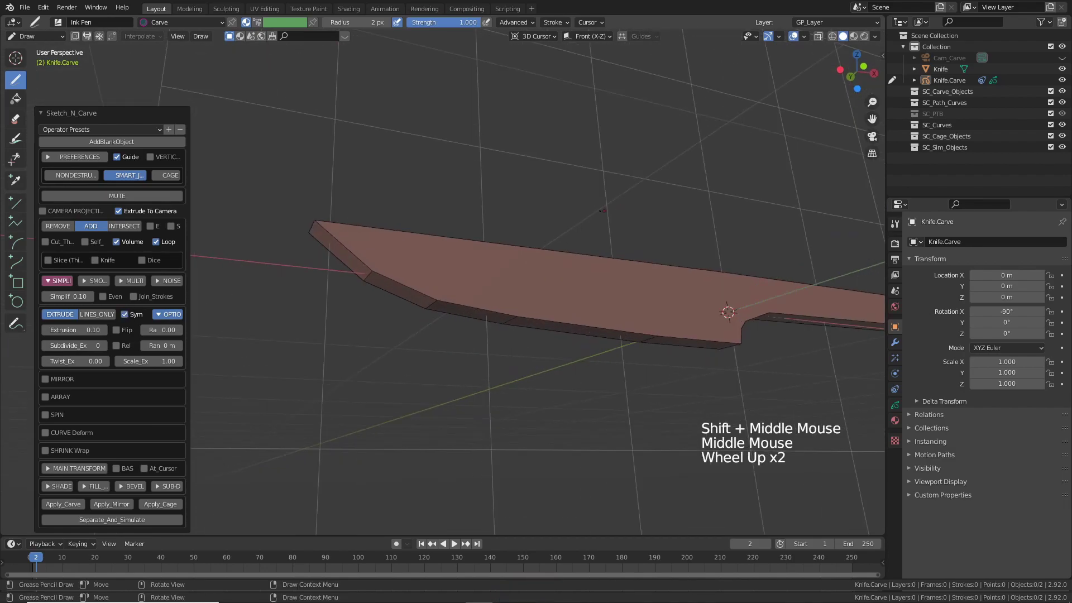
drag(71, 297, 47, 296)
drag(92, 330, 75, 329)
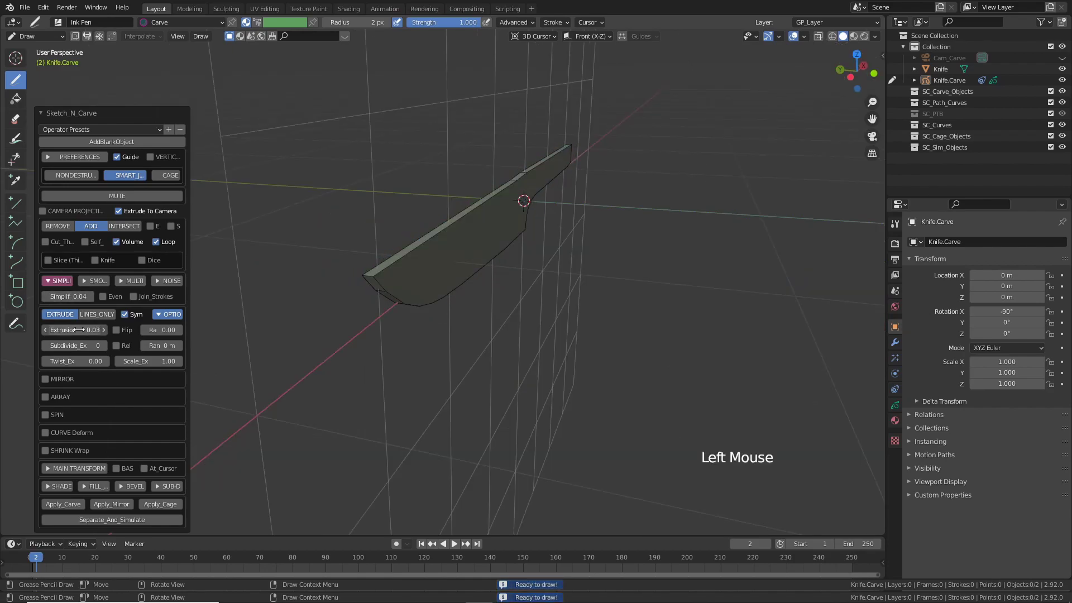
scroll(424, 279, up, 2)
middle_drag(424, 279, 465, 233)
scroll(391, 259, down, 2)
scroll(425, 311, up, 2)
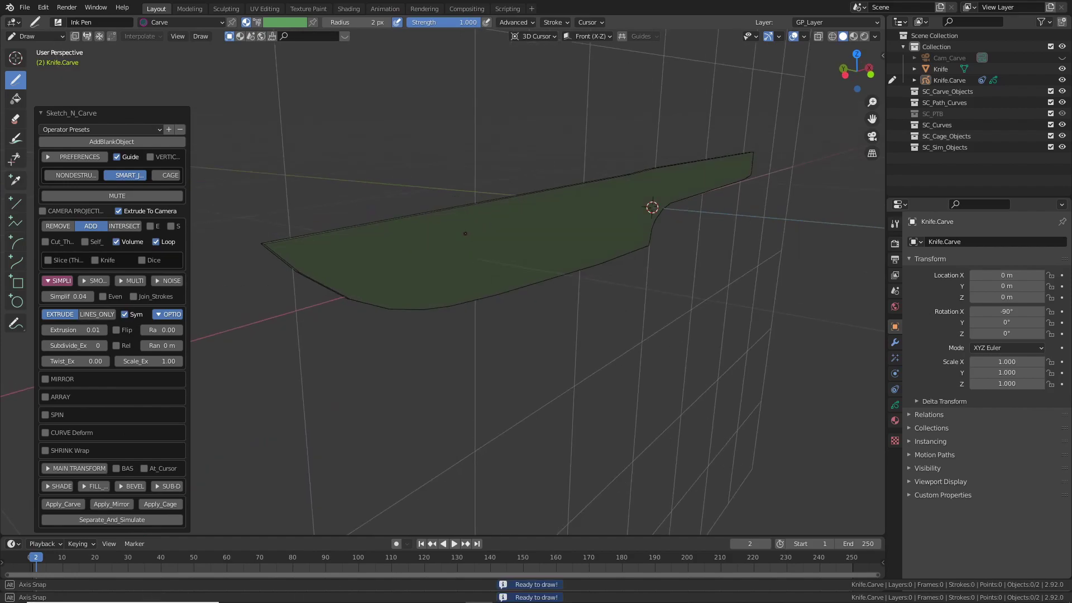
Step: Draw an arc across the blade from near the tip to the heel, curving parallel to the cutting edge
mouse_move(465, 233)
middle_down()
mouse_move(455, 263)
mouse_move(528, 234)
mouse_move(519, 215)
mouse_move(491, 207)
mouse_move(500, 202)
middle_up()
scroll(463, 245, down, 3)
key(k)
scroll(520, 211, up, 1)
shift+middle_drag(500, 203, 662, 174)
shift+middle_drag(661, 174, 505, 170)
click(17, 241)
mouse_move(323, 228)
mouse_down()
mouse_move(638, 262)
mouse_move(649, 277)
mouse_up()
drag(511, 91, 334, 302)
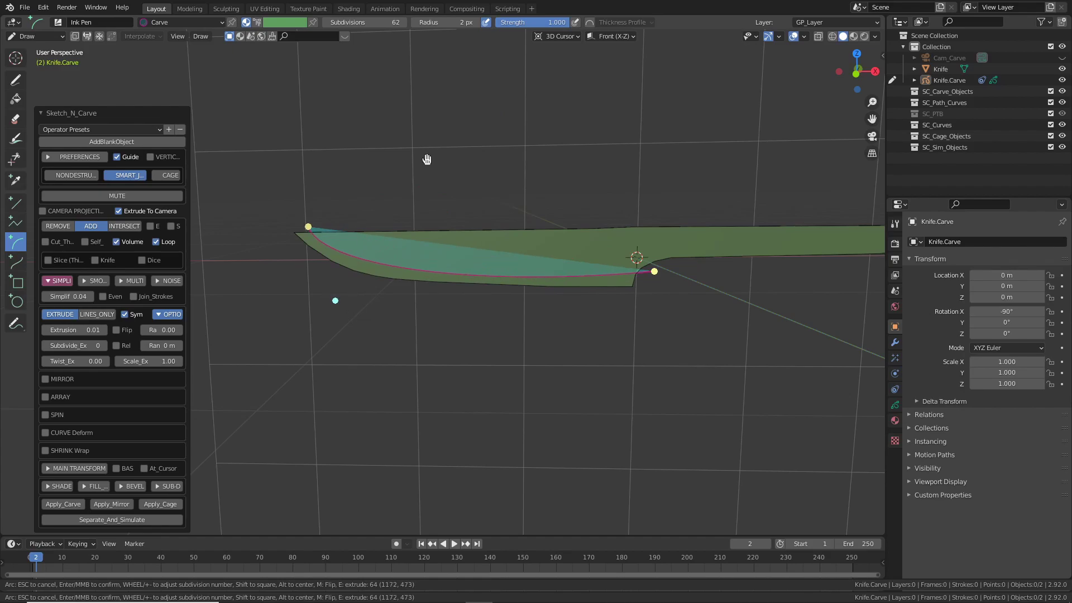
key(Return)
Step: Carve the arc into the blade as a Knife cut with Cut Through on and Loop off
scroll(421, 164, up, 1)
scroll(441, 163, down, 2)
key(k)
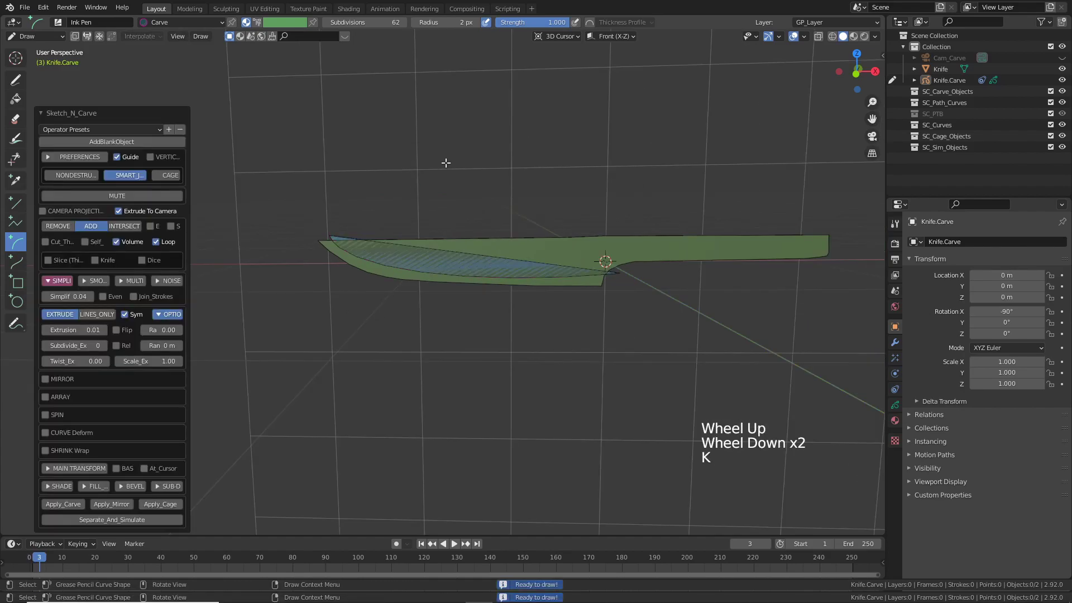
click(95, 260)
scroll(160, 241, up, 2)
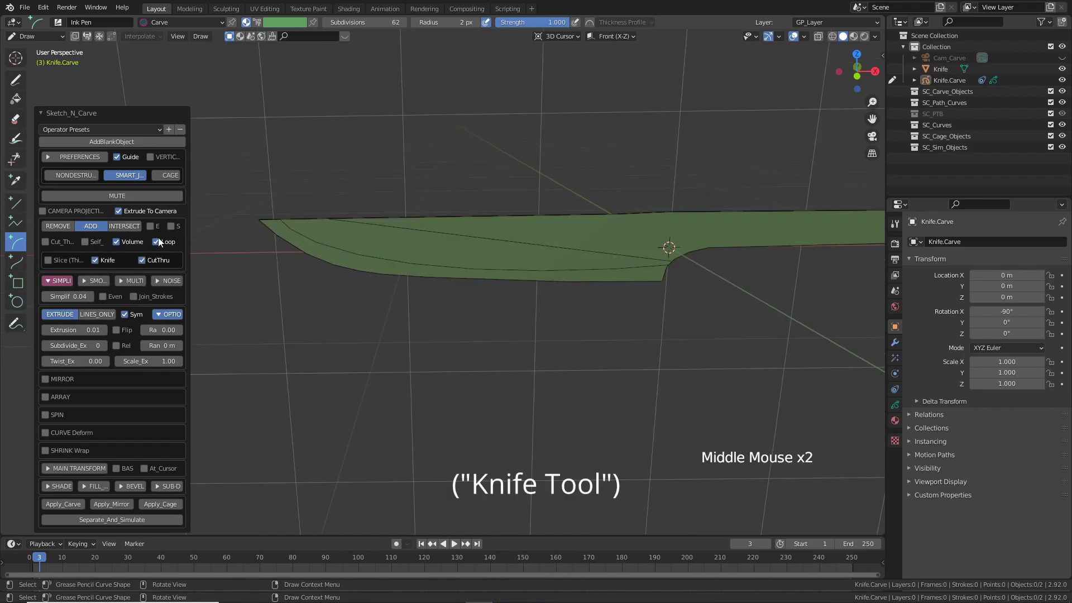
click(156, 241)
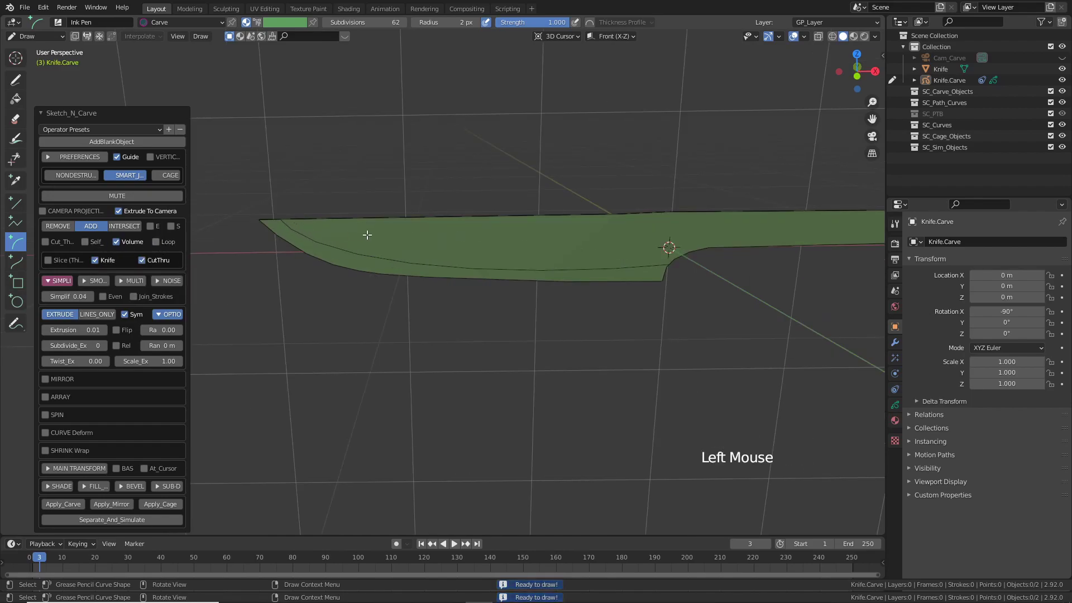
mouse_move(534, 273)
middle_down()
mouse_move(436, 240)
mouse_move(658, 275)
mouse_move(528, 271)
mouse_move(502, 232)
middle_up()
key(k)
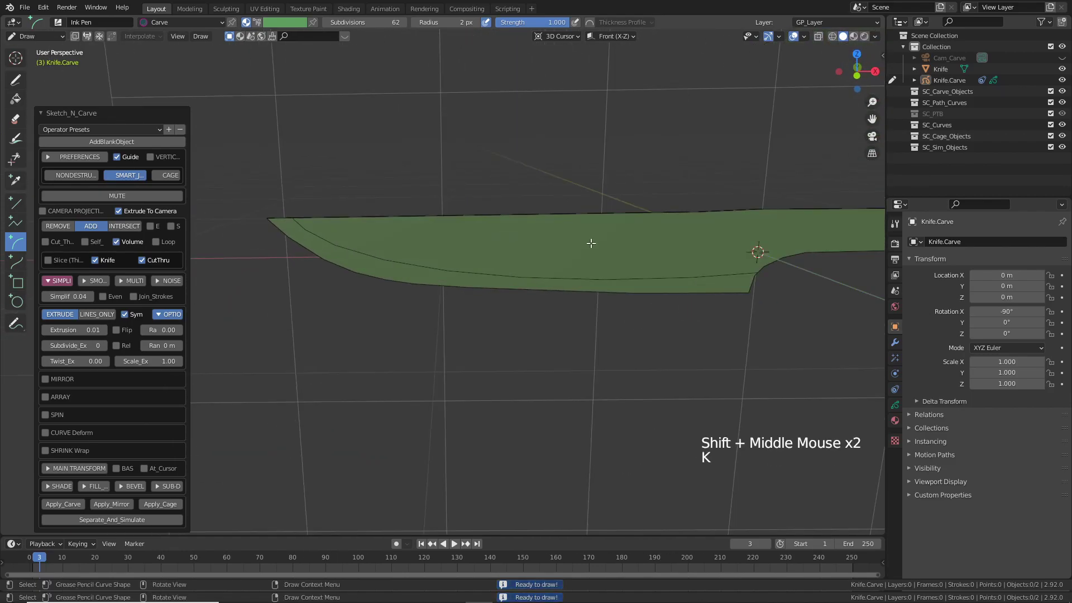
Step: Leave Draw mode and open the Knife mesh in Edit Mode
key(alt+v)
scroll(563, 242, down, 1)
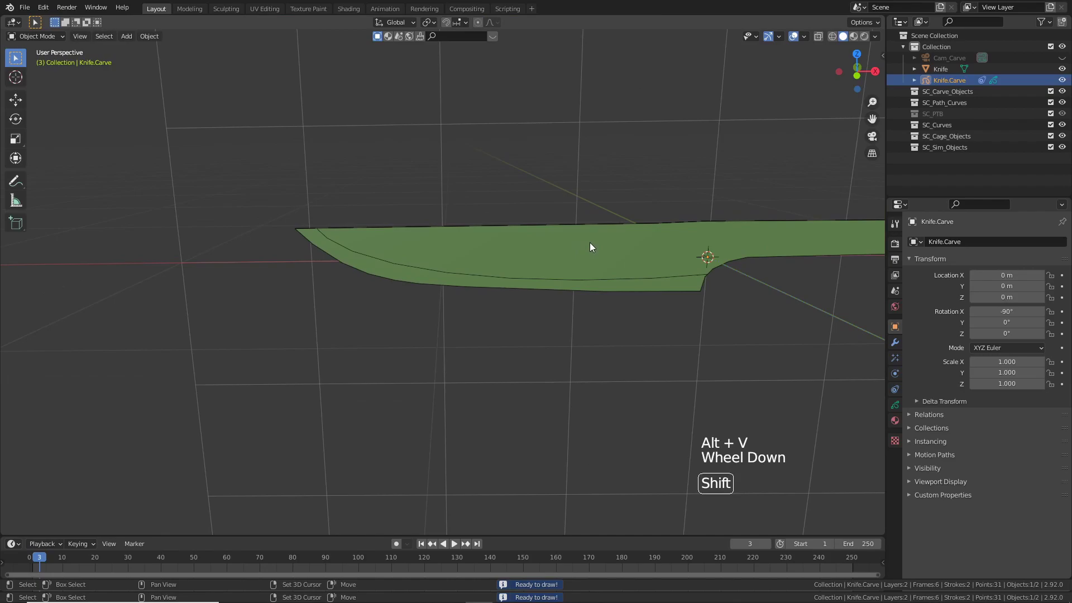
click(583, 245)
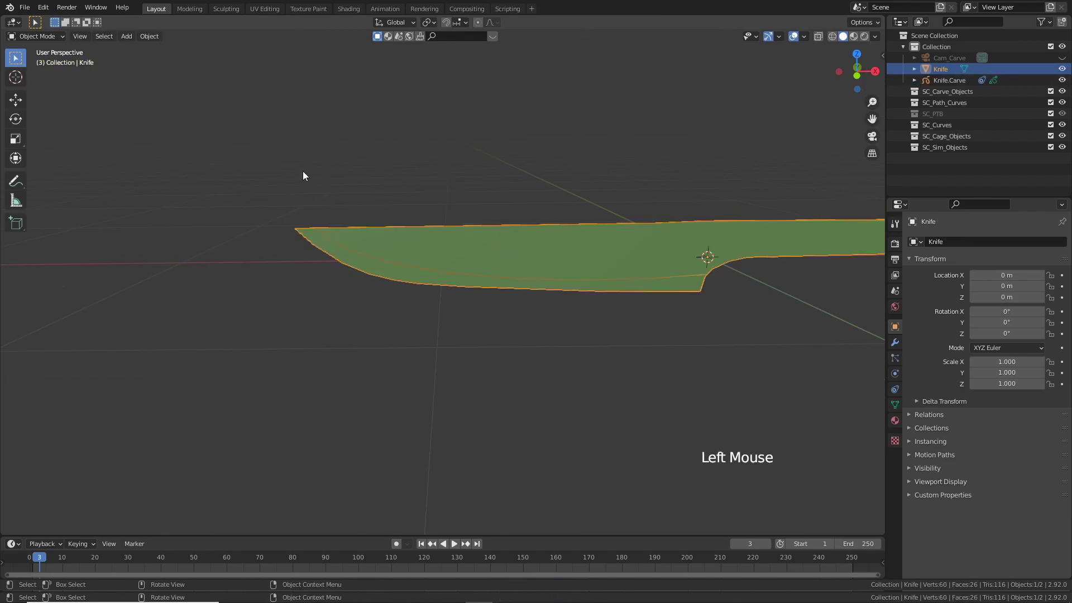
key(Tab)
Step: Select the chain of narrow faces along the blade's cutting edge from the tip to the heel
scroll(319, 206, up, 3)
middle_drag(312, 168, 422, 96)
click(95, 37)
click(115, 99)
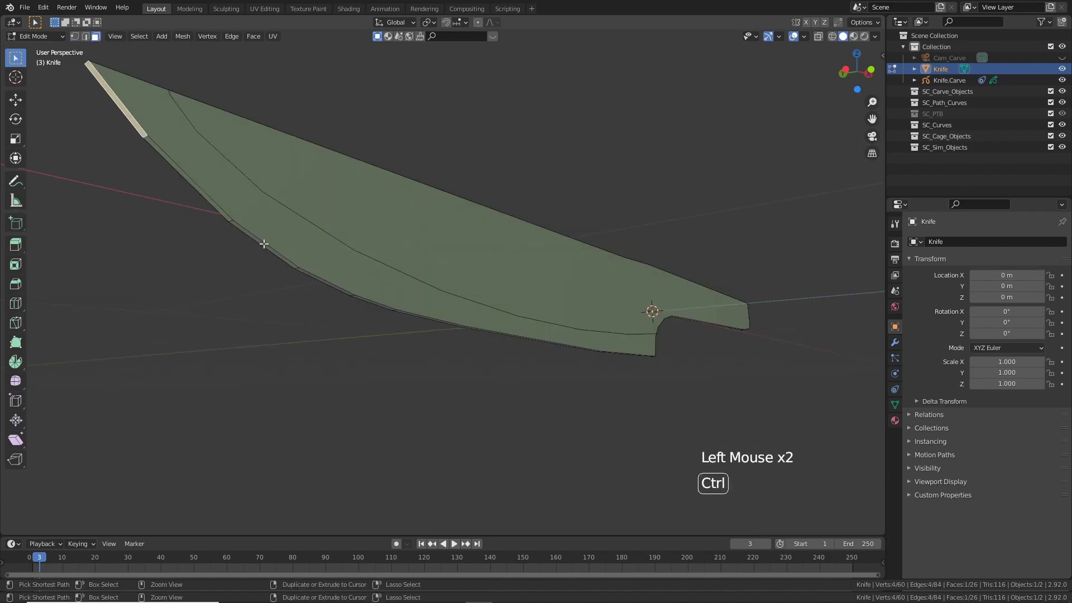
ctrl+click(263, 243)
middle_drag(410, 304, 672, 311)
ctrl+click(430, 344)
ctrl+click(679, 268)
middle_drag(672, 310, 691, 306)
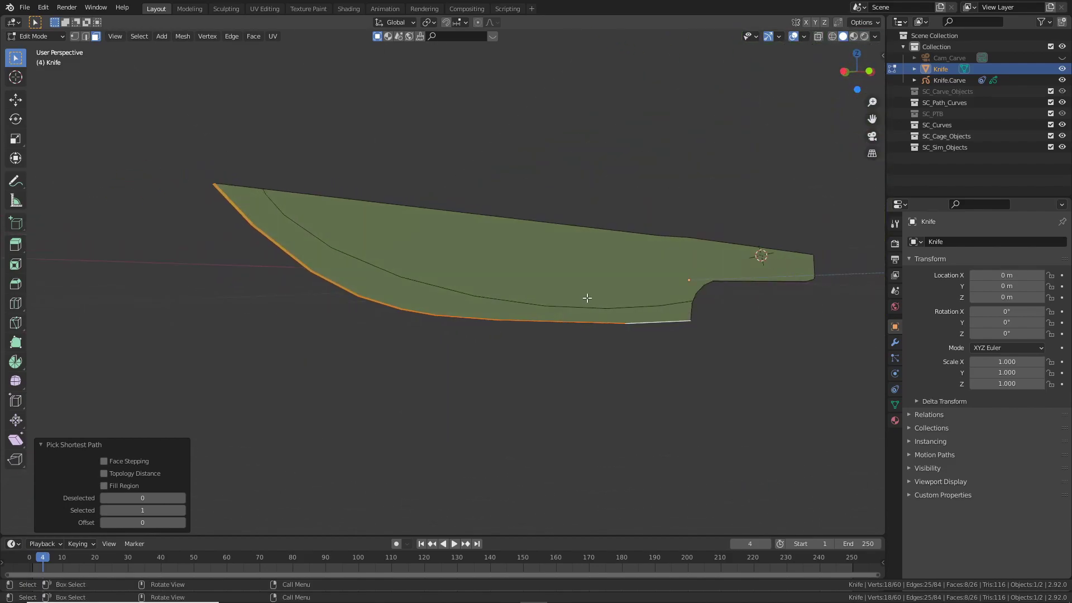
middle_drag(585, 296, 524, 261)
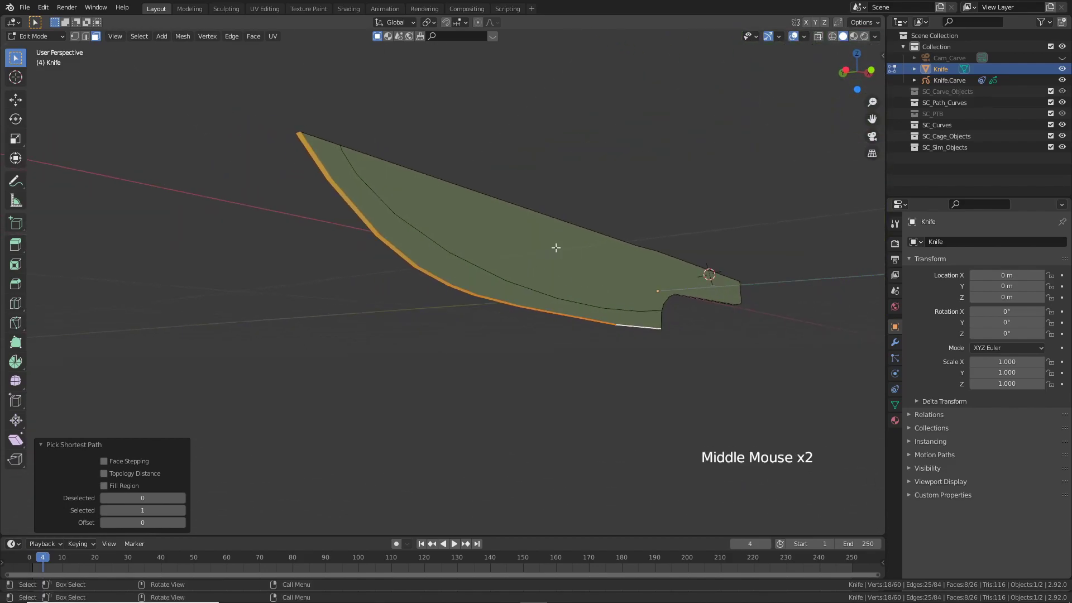
Step: Scale the selected cutting-edge faces to 0 along Y to sharpen the blade
key(s)
key(y)
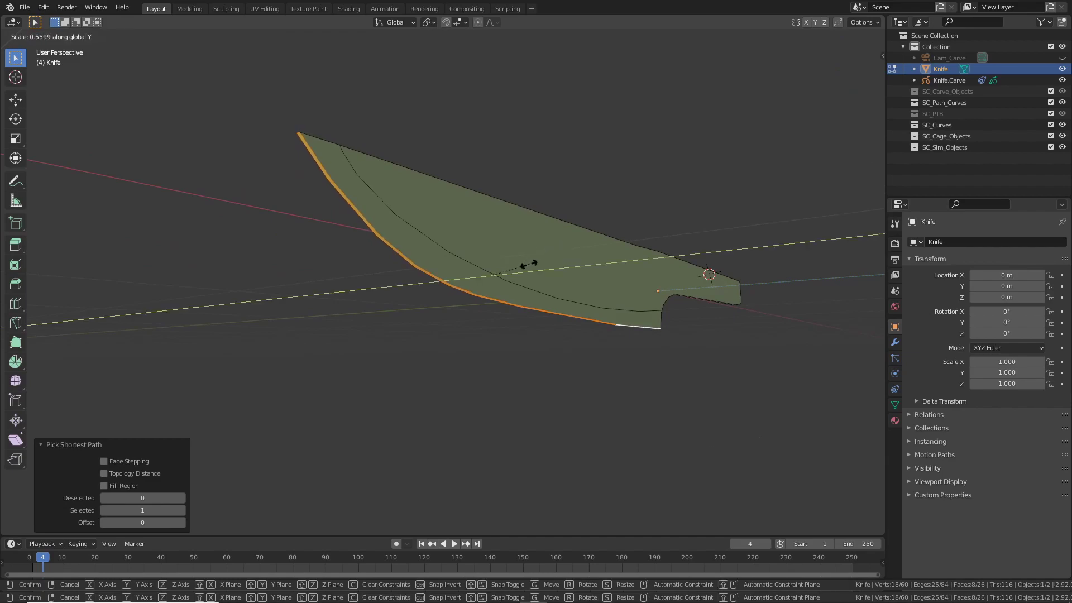
key(0)
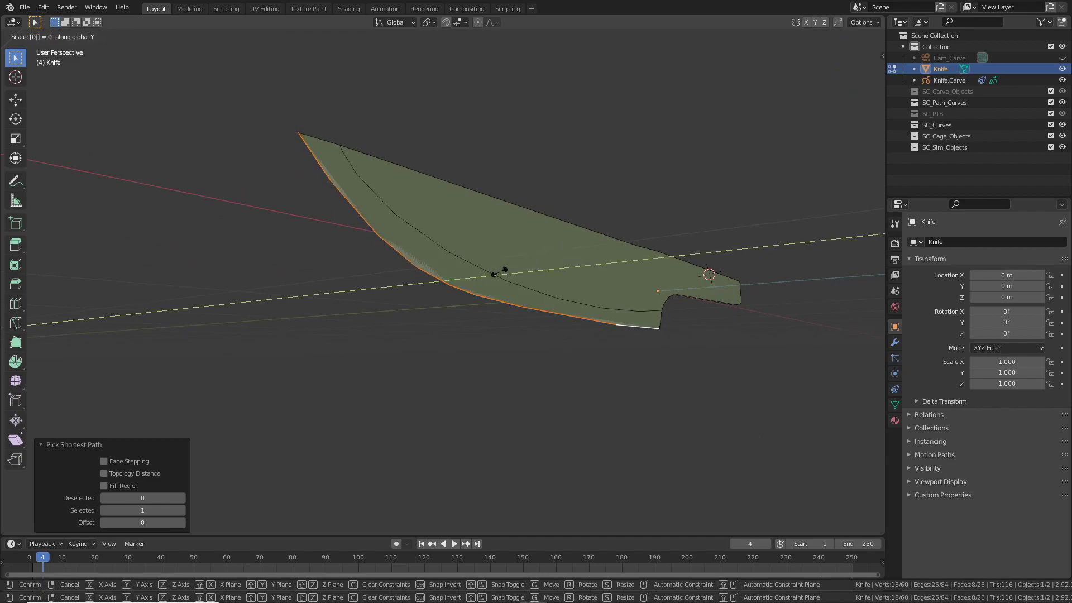
key(Return)
middle_drag(497, 271, 463, 262)
Step: Merge the overlapping vertices along the flattened cutting edge by distance in vertex mode, and clear the selection
click(74, 36)
middle_drag(375, 109, 389, 123)
scroll(370, 106, up, 1)
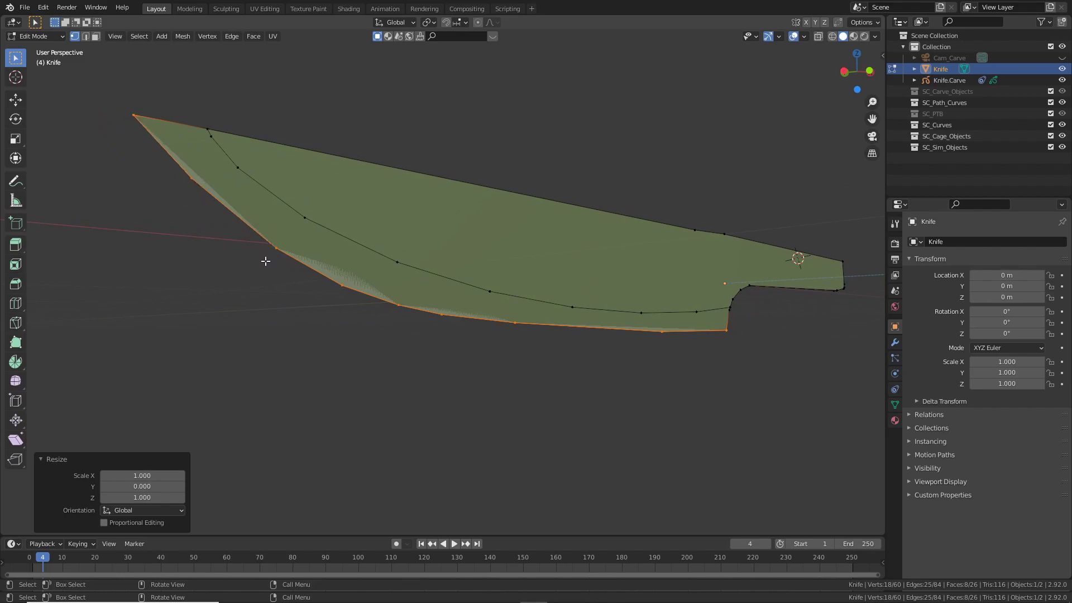
click(184, 37)
mouse_move(218, 282)
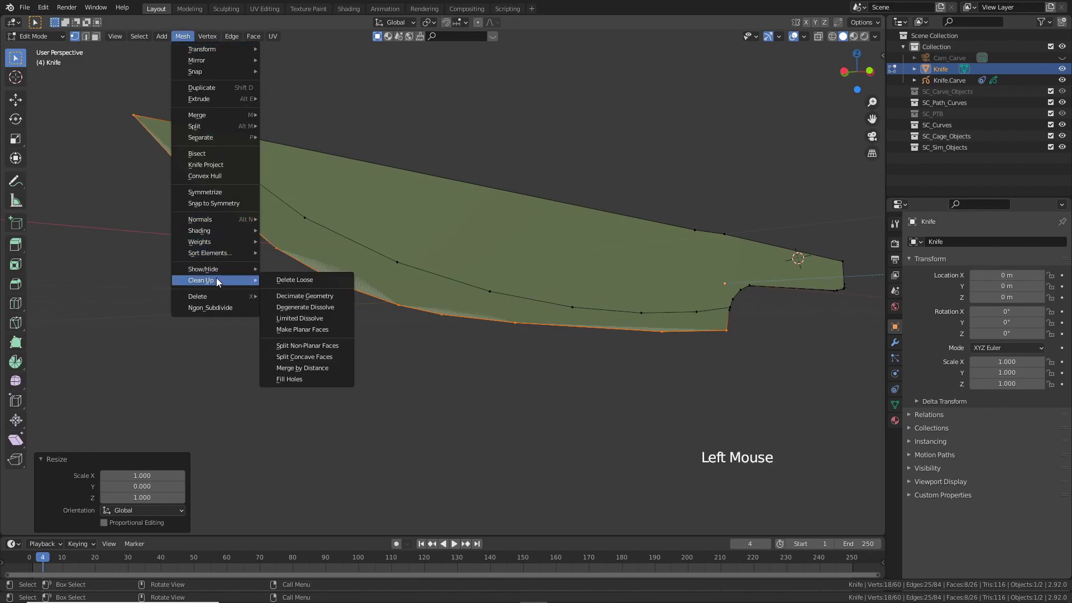
click(318, 368)
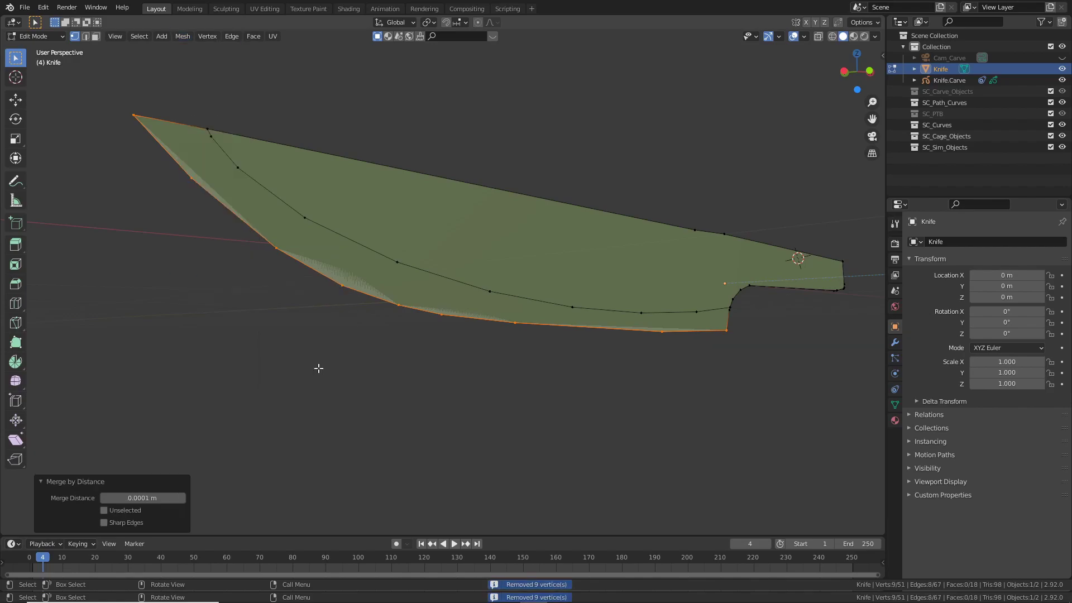
click(557, 339)
middle_drag(557, 339, 283, 301)
middle_drag(177, 236, 229, 229)
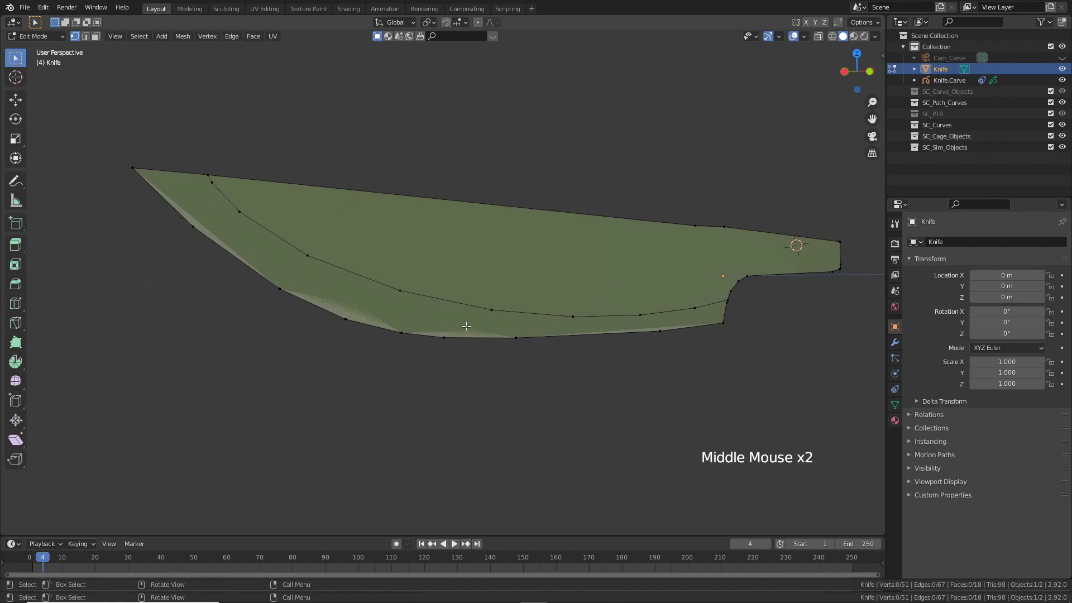
middle_drag(639, 322, 629, 318)
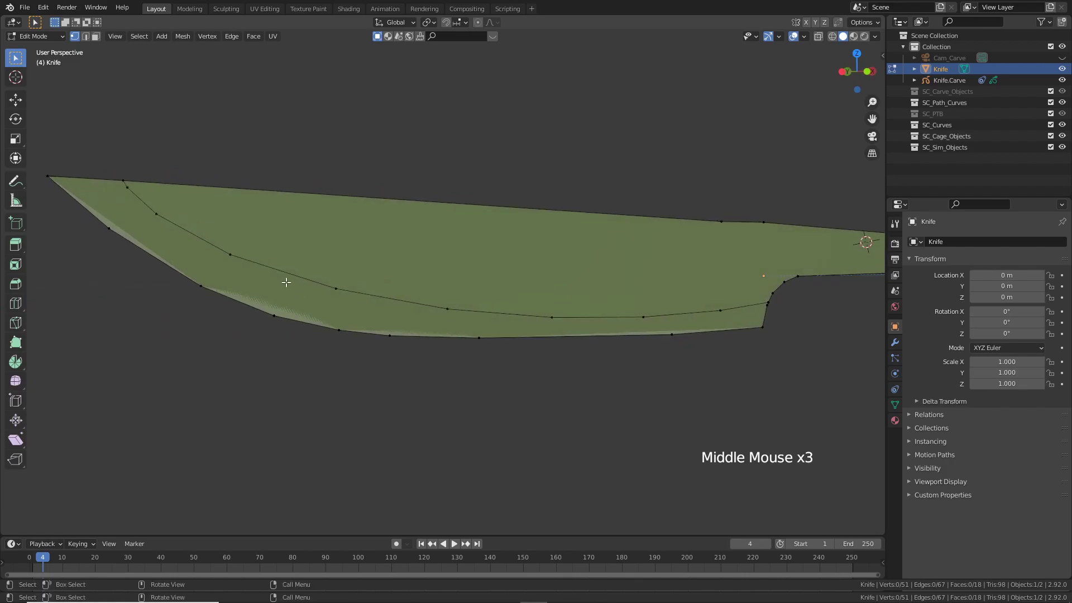
Step: Connect the three bevel-line vertices nearest the blade tip to the matching cutting-edge vertices with new edges
middle_drag(285, 283, 288, 286)
middle_drag(136, 144, 286, 240)
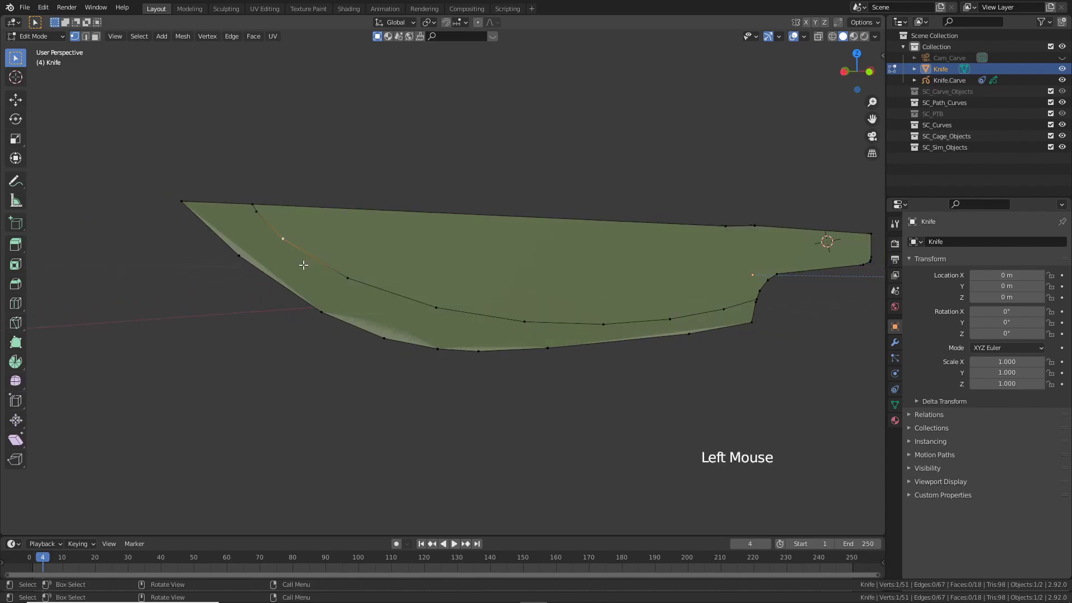
shift+click(247, 255)
key(shift+f)
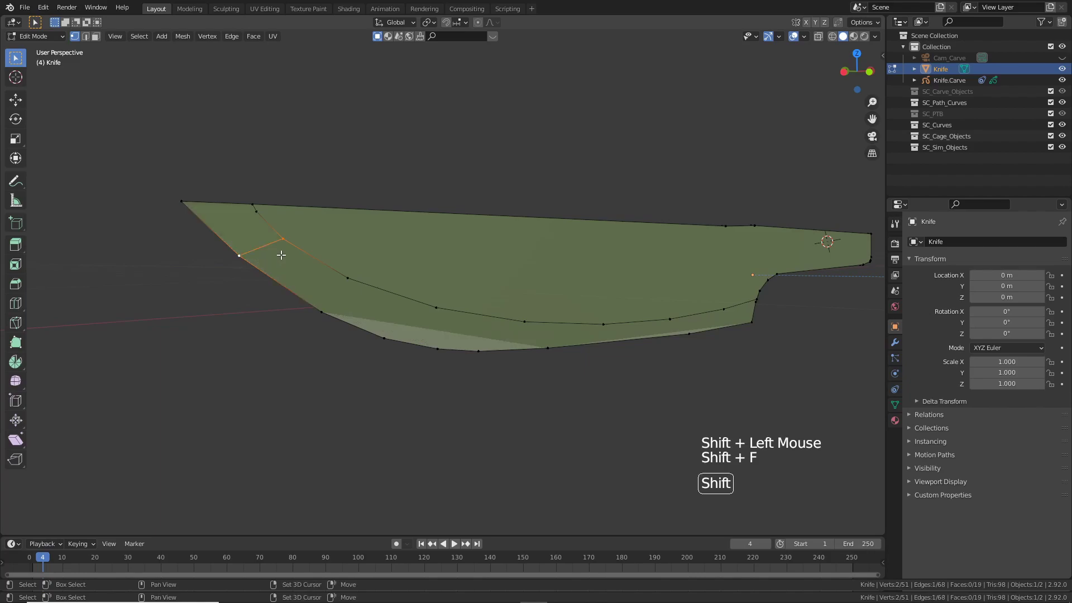
click(348, 277)
shift+click(321, 311)
key(shift+f)
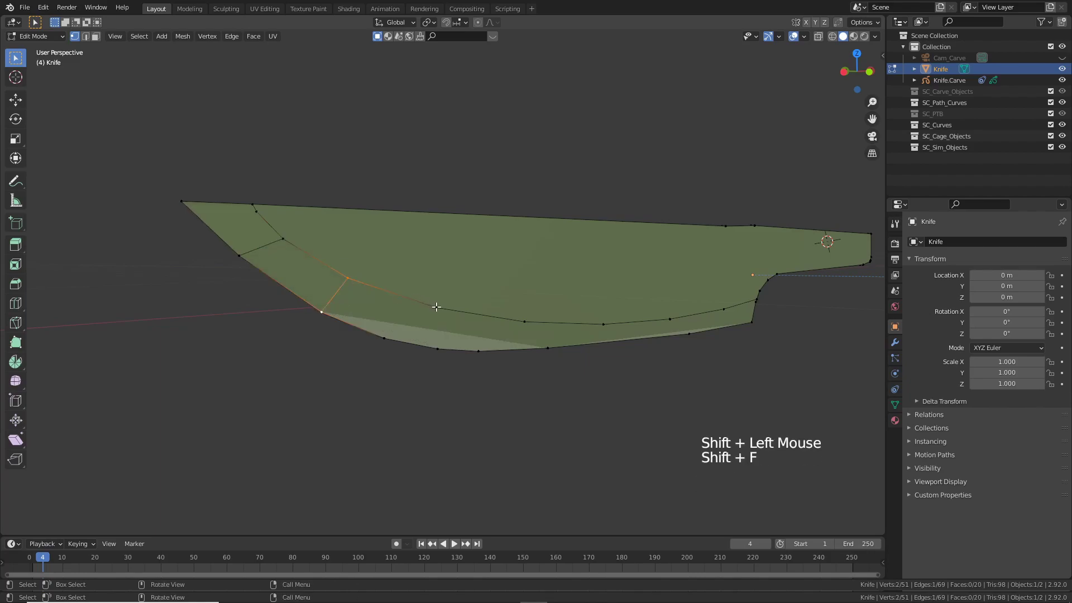
middle_drag(433, 306, 391, 323)
click(379, 290)
shift+click(381, 332)
key(shift+f)
Step: Continue with two more edges between the bevel line and the cutting edge, working toward the heel on the same side
middle_drag(502, 273, 477, 273)
click(421, 313)
shift+click(459, 339)
key(shift+f)
scroll(519, 284, down, 2)
middle_drag(540, 282, 527, 280)
click(587, 310)
shift+click(617, 323)
key(shift+f)
middle_drag(581, 218, 586, 217)
scroll(547, 209, up, 1)
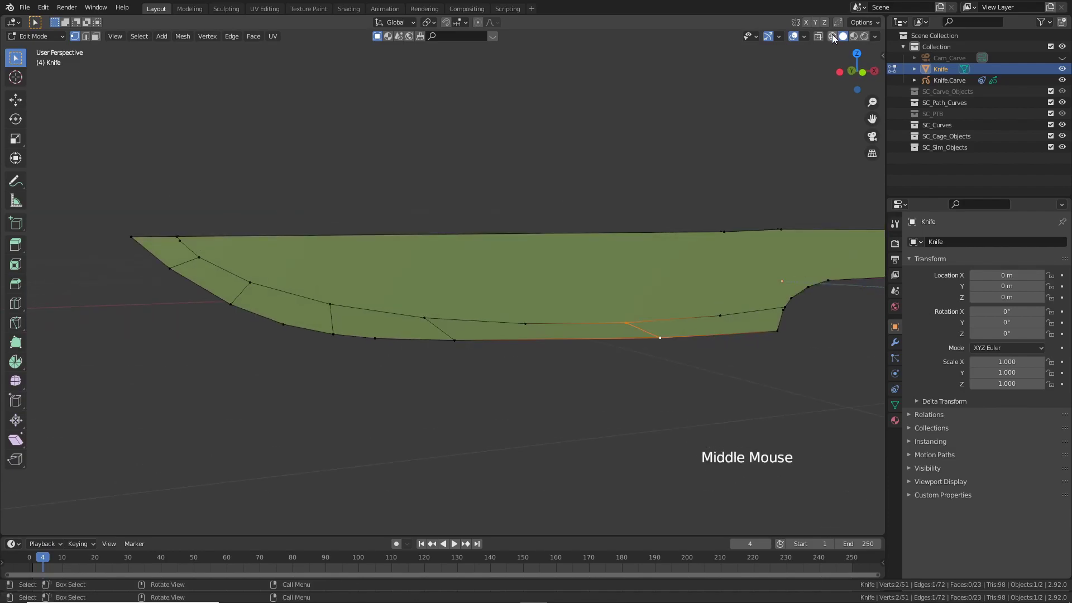
Step: On the blade's opposite side, connect three bevel-line vertices to the matching cutting-edge vertices
middle_drag(388, 175, 466, 246)
scroll(519, 198, up, 2)
scroll(524, 196, up, 4)
click(465, 249)
shift+click(565, 196)
key(shift+f)
middle_drag(784, 272, 654, 260)
click(591, 284)
shift+click(551, 314)
key(shift+f)
click(780, 301)
shift+click(766, 377)
Step: Add the last two connecting edges between bevel line and cutting edge on the opposite side, and return to Object Mode with nothing selected
middle_drag(775, 260, 586, 249)
shift+middle_drag(586, 249, 497, 251)
scroll(496, 251, down, 1)
middle_drag(496, 251, 486, 291)
click(481, 301)
shift+click(515, 389)
key(shift+f)
click(570, 256)
shift+click(656, 340)
key(shift+f)
middle_drag(643, 292, 614, 245)
click(818, 36)
middle_drag(770, 184, 370, 174)
click(370, 174)
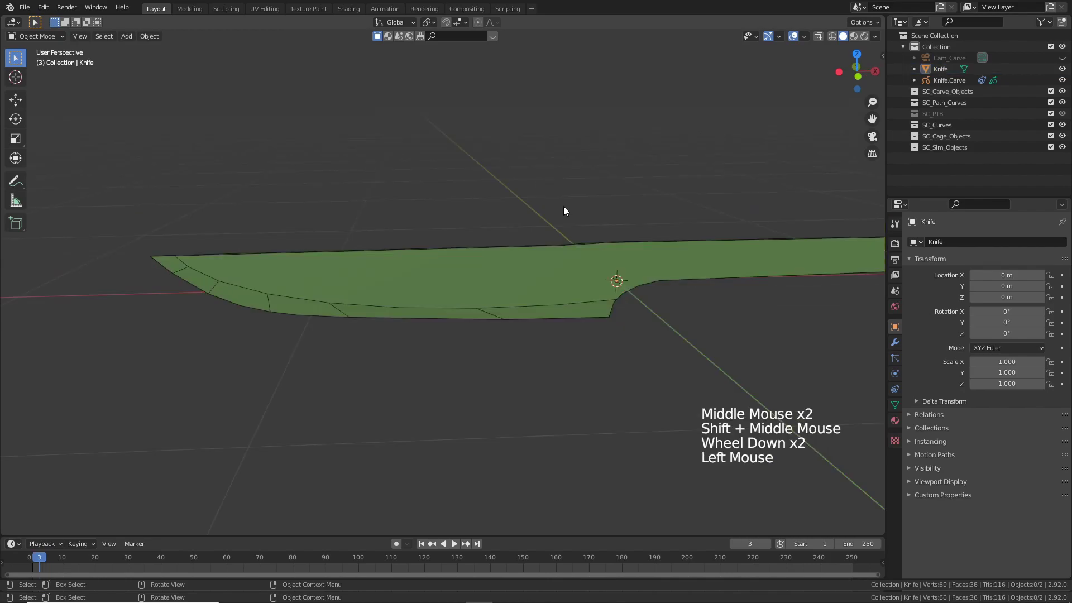
Step: Start Sketch_N_Carve drawing on the Knife object and sketch a closed handle outline around the tang
scroll(564, 206, down, 2)
mouse_move(564, 206)
middle_down()
mouse_move(561, 194)
mouse_move(575, 192)
middle_up()
mouse_move(575, 193)
shift+middle_down()
mouse_move(517, 218)
mouse_move(461, 212)
mouse_move(620, 206)
mouse_move(584, 210)
shift+middle_up()
click(493, 269)
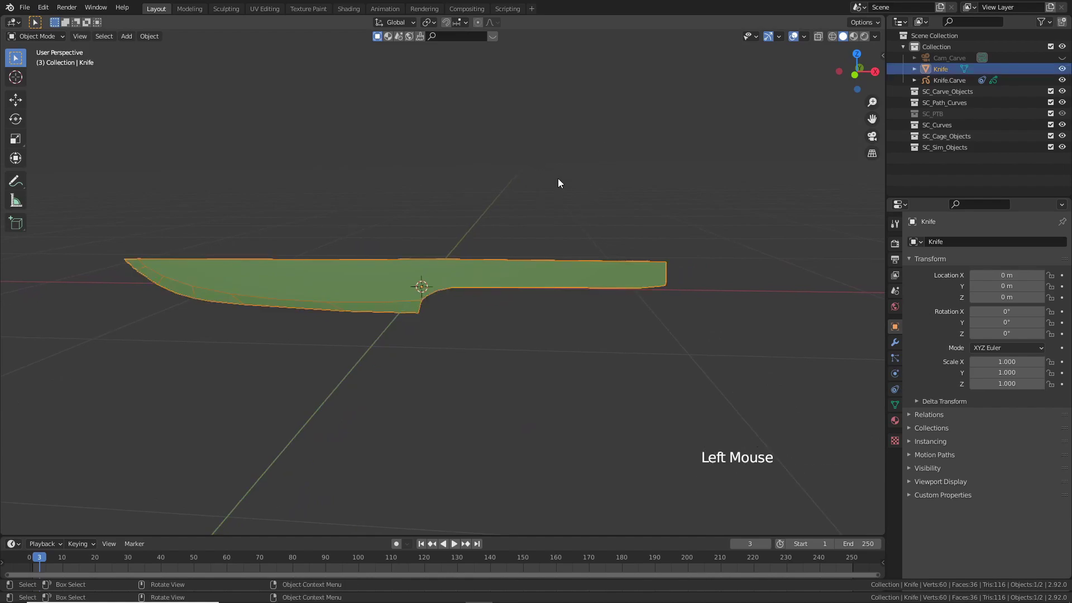
key(k)
scroll(531, 190, down, 2)
shift+middle_drag(493, 210, 569, 191)
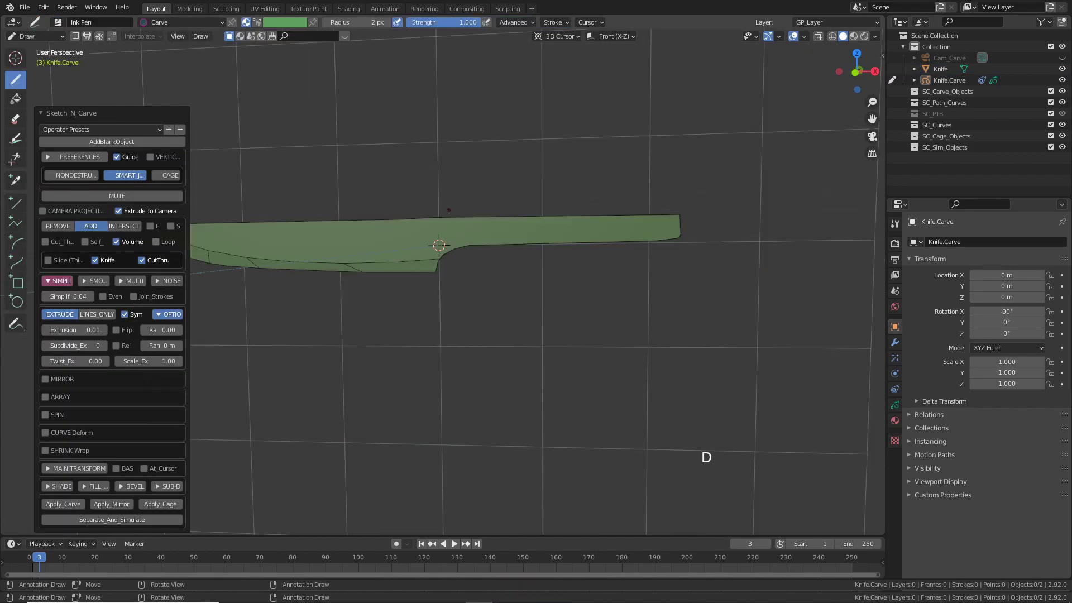
drag(447, 212, 494, 211)
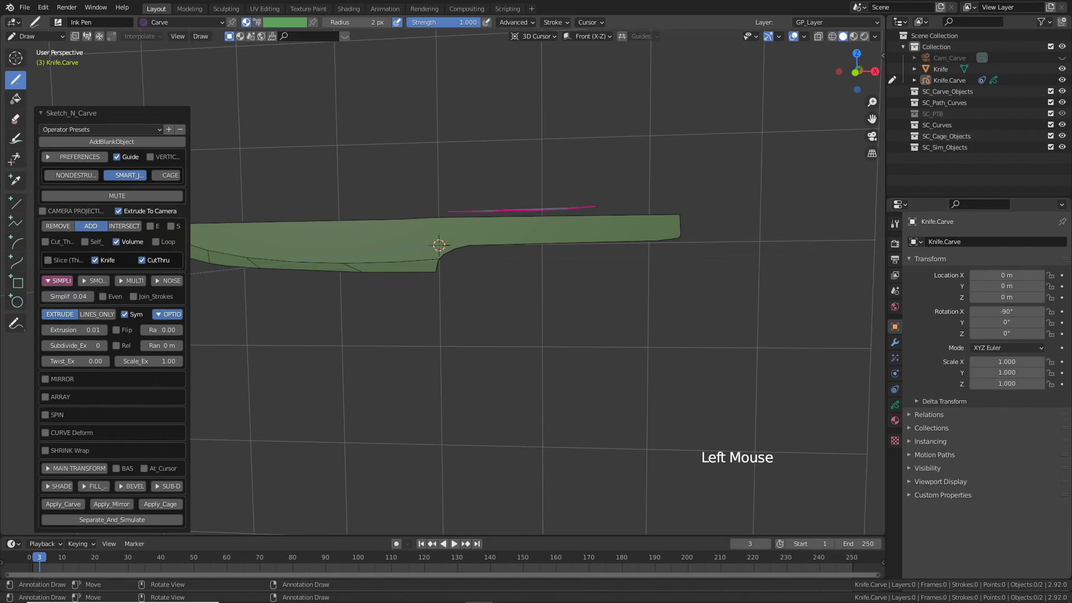
mouse_move(692, 208)
mouse_down()
mouse_move(689, 255)
mouse_move(440, 242)
mouse_up()
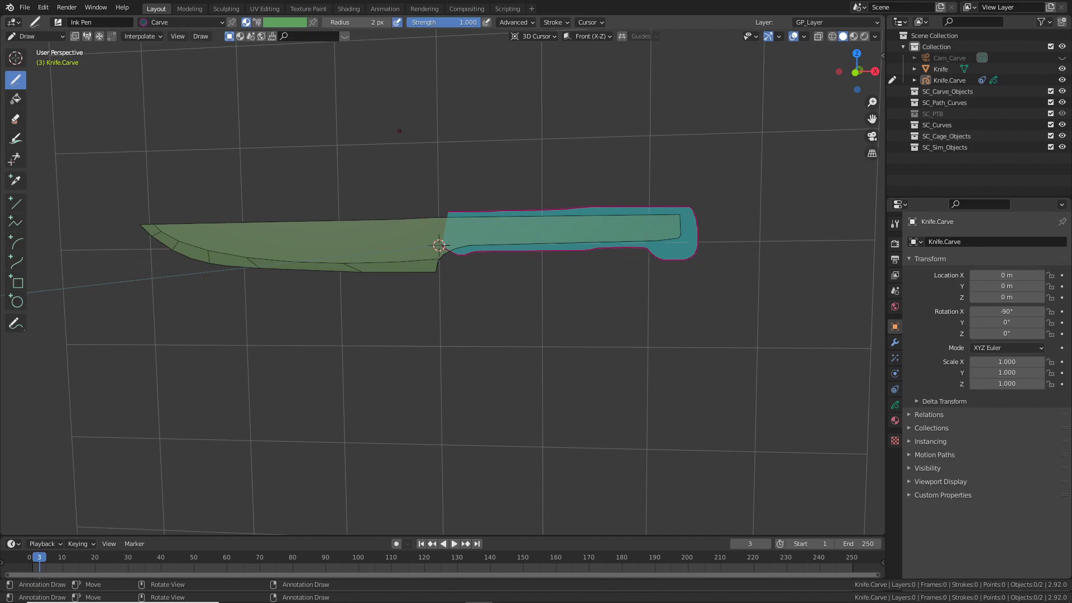
Step: Reshape the handle stroke in Sculpt Mode using the Push brush at a 74 px radius
key(ctrl+Tab)
mouse_move(517, 202)
mouse_down()
mouse_move(616, 229)
mouse_move(560, 229)
mouse_move(776, 175)
mouse_move(809, 196)
mouse_up()
scroll(530, 214, up, 2)
key(f)
click(593, 263)
drag(773, 251, 630, 231)
mouse_move(596, 239)
mouse_down()
mouse_move(564, 239)
mouse_move(655, 238)
mouse_up()
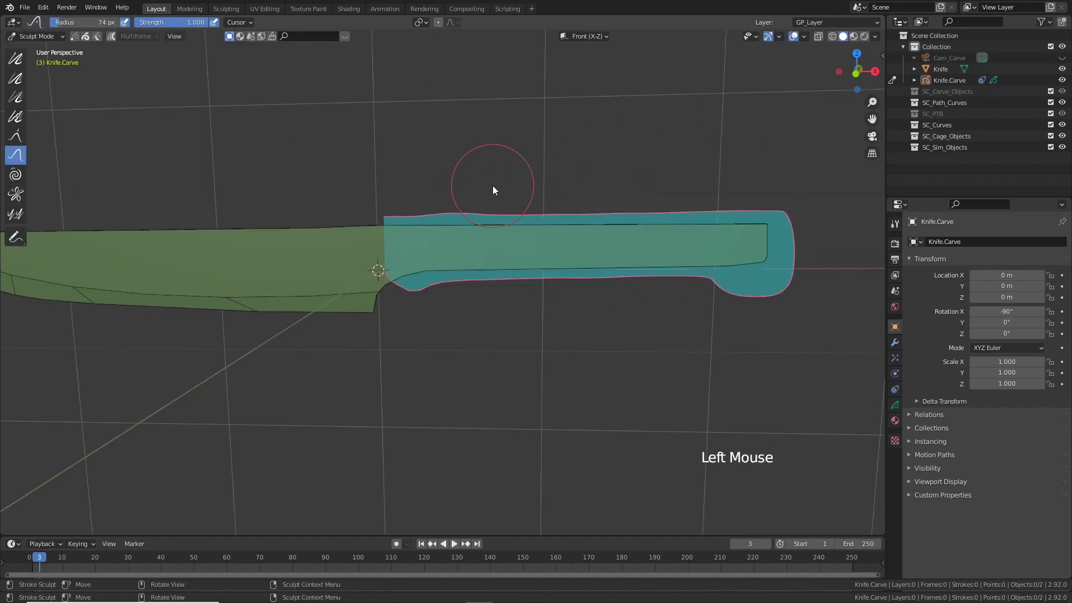
Step: Refine the handle outline's upper edge and rounded front corner with the Push brush, reducing its radius to 30 px
key(f)
click(518, 185)
mouse_move(445, 222)
mouse_down()
mouse_move(743, 216)
mouse_move(463, 209)
mouse_move(485, 210)
mouse_up()
key(f)
click(402, 210)
click(393, 218)
mouse_move(393, 218)
mouse_down()
mouse_move(407, 214)
mouse_move(384, 221)
mouse_up()
click(386, 222)
click(389, 218)
scroll(493, 222, up, 2)
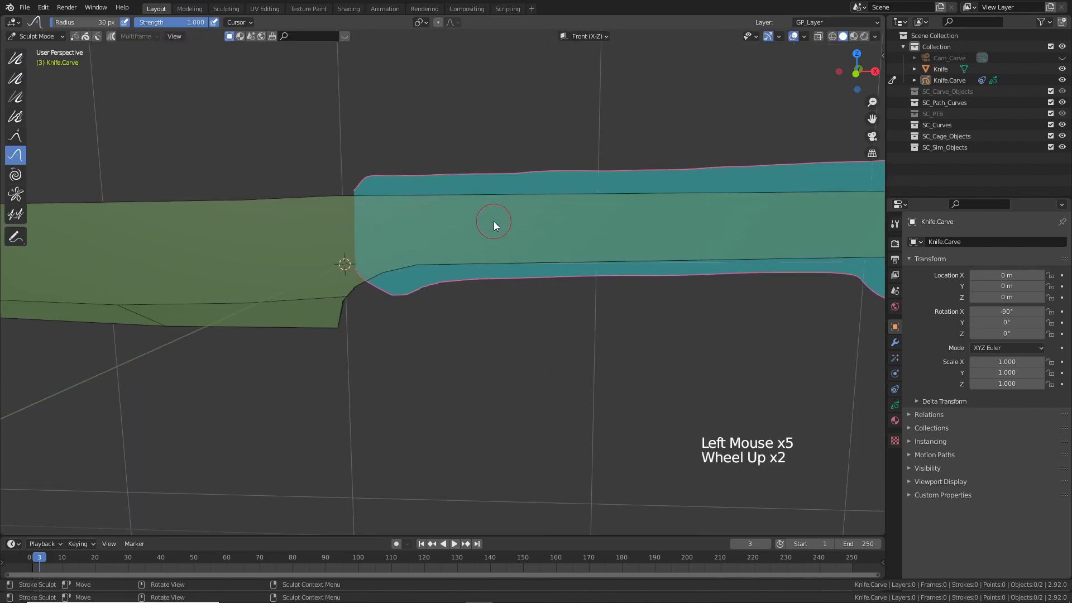
scroll(495, 223, down, 1)
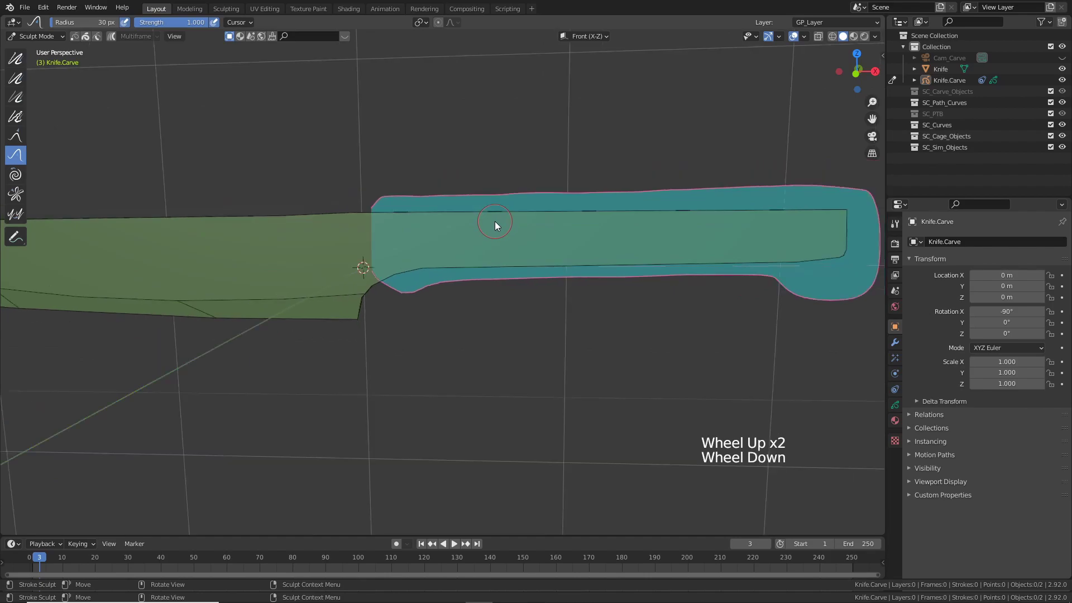
Step: Smooth the handle outline along its upper edge and front corner with the Smooth brush at an 87 px radius
click(16, 58)
drag(449, 186, 754, 190)
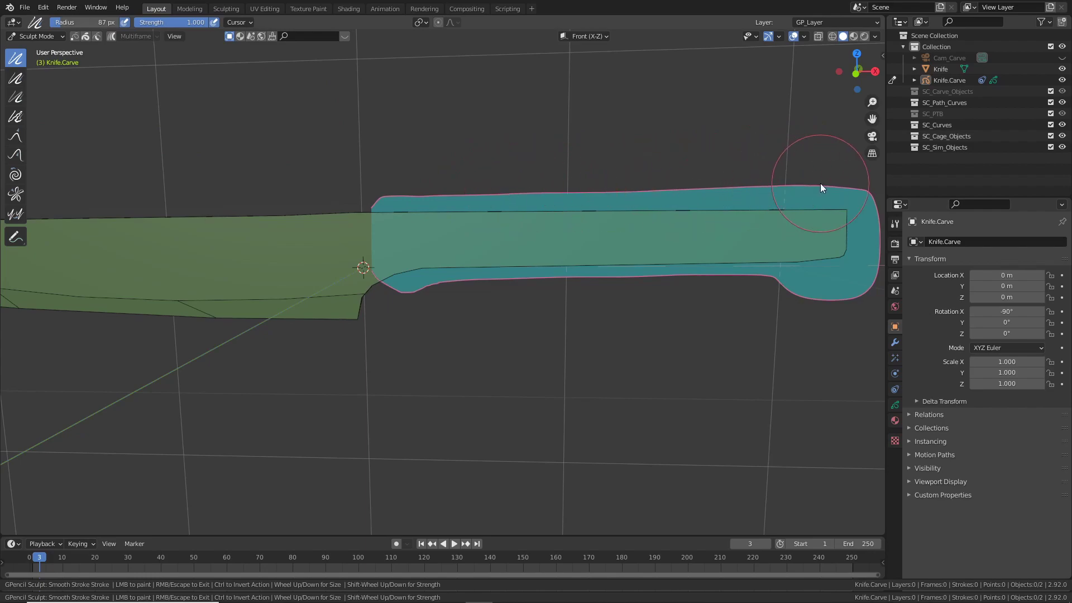
drag(567, 190, 418, 190)
click(393, 201)
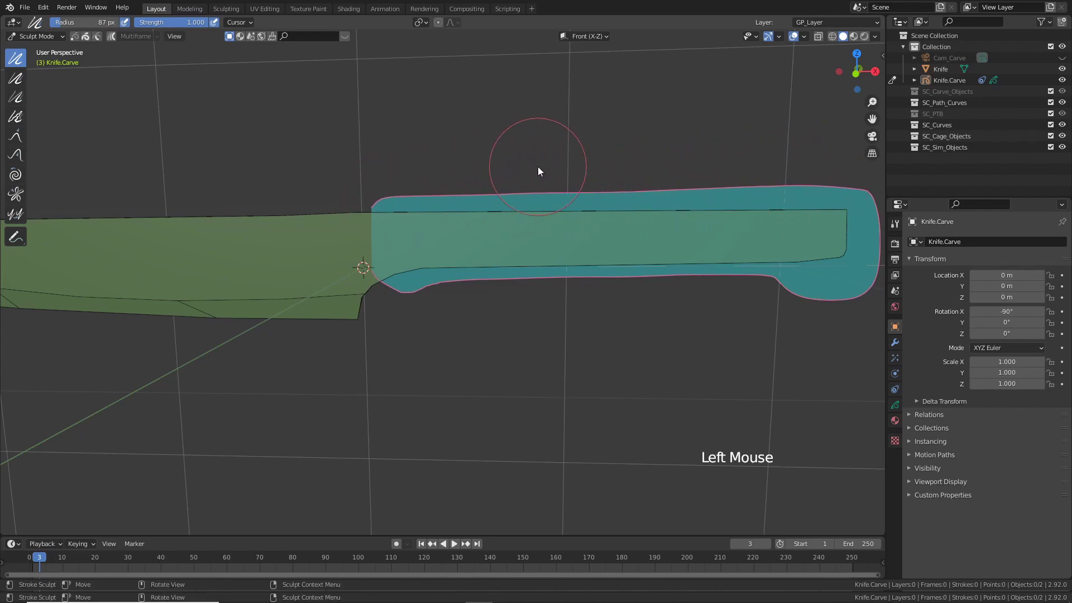
scroll(625, 173, down, 2)
shift+middle_drag(646, 174, 554, 165)
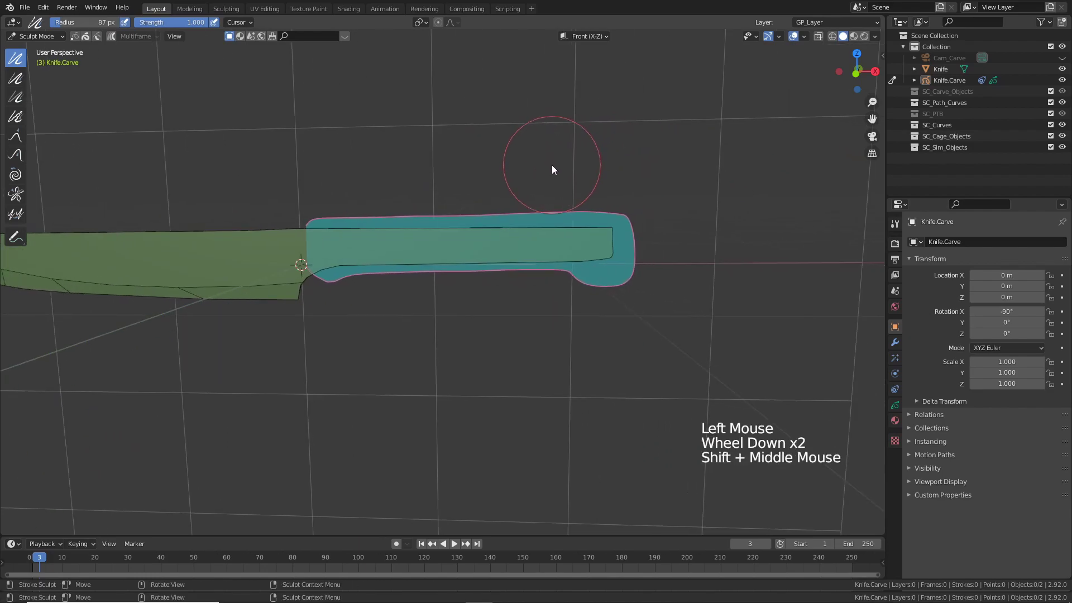
Step: Return to Draw mode, carve the handle outline into a solid, and enable Even simplification
key(d)
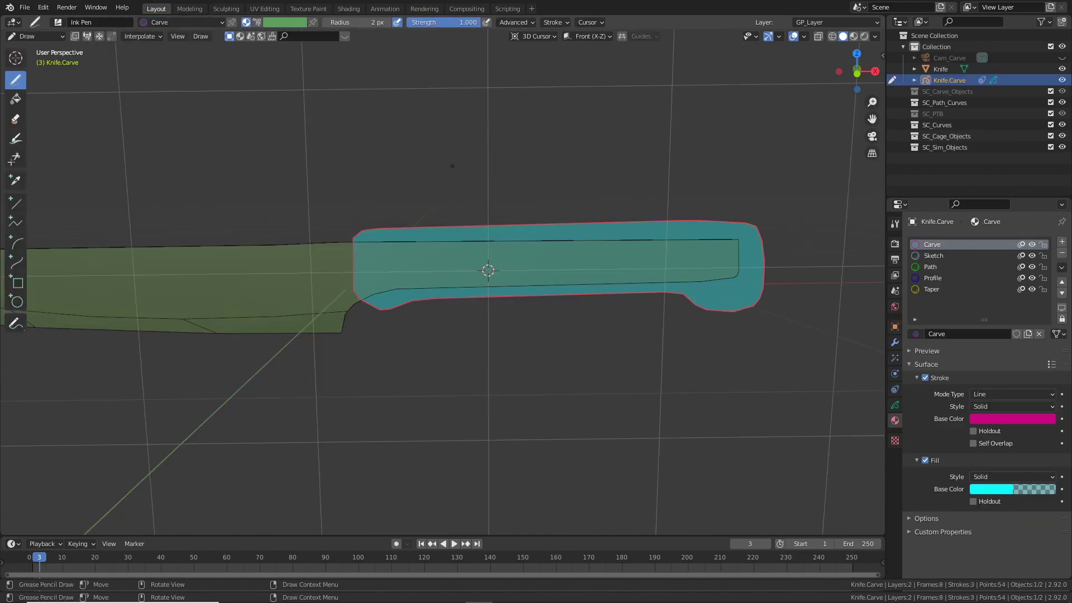
key(k)
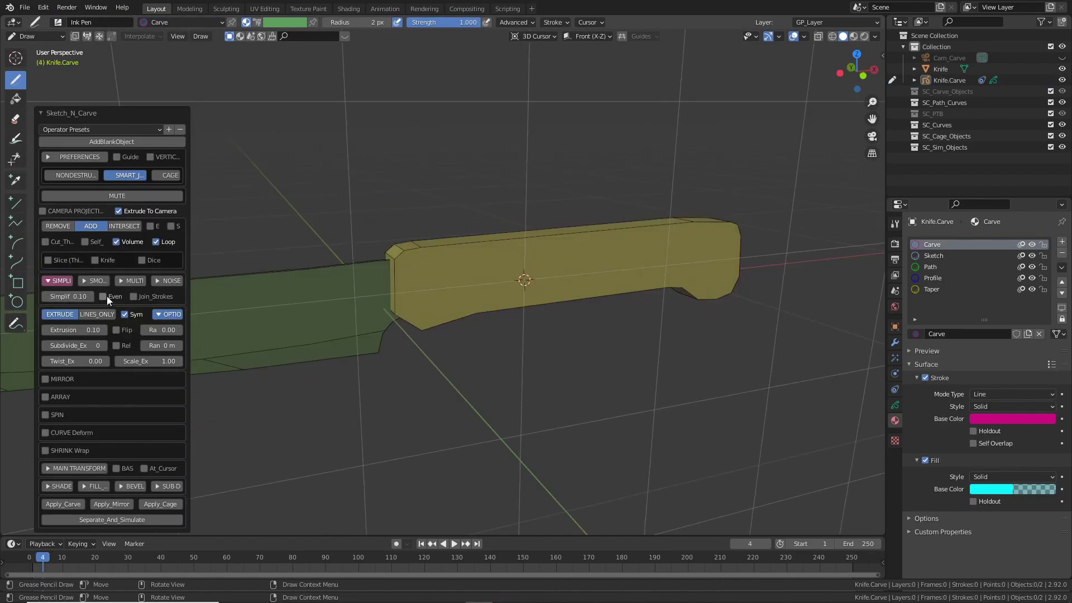
click(105, 296)
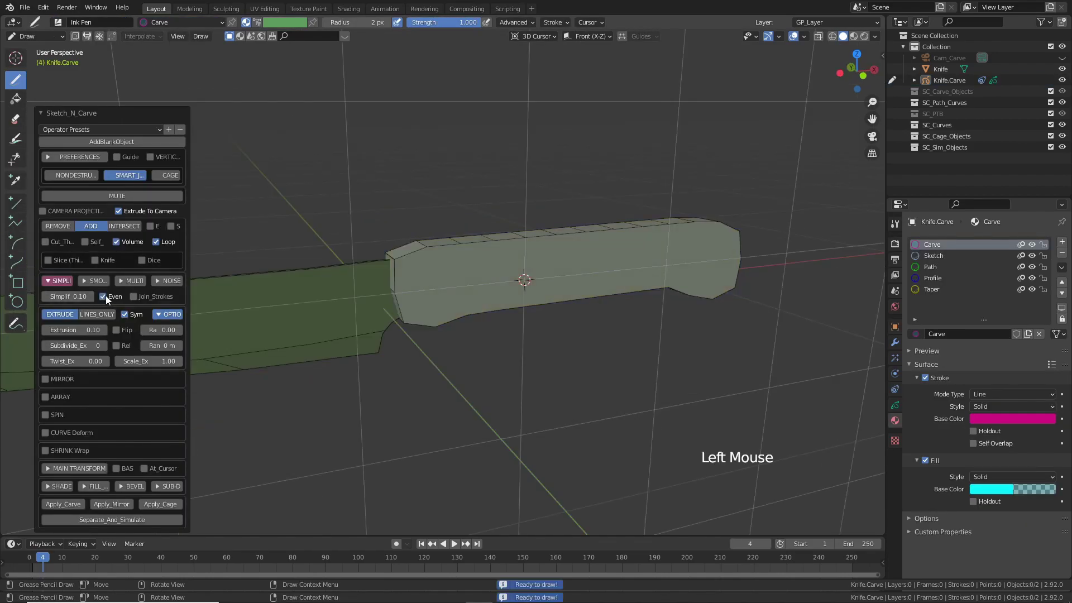
Step: Set the handle's extrusion subdivision to 1 and enable FILL_FACES with a Face Subdivide of 1
click(105, 346)
click(93, 486)
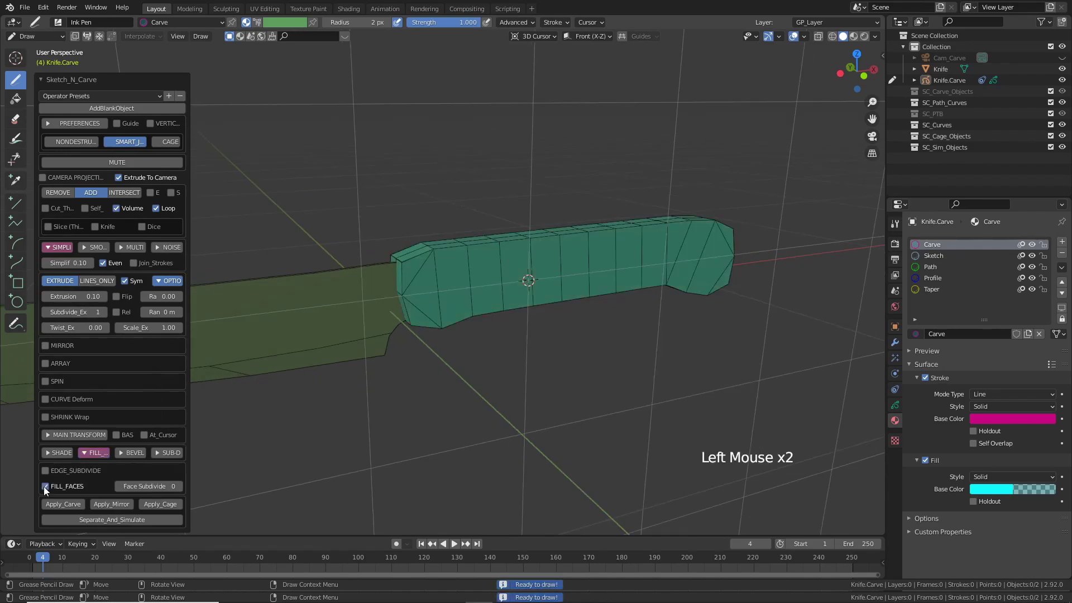
click(179, 486)
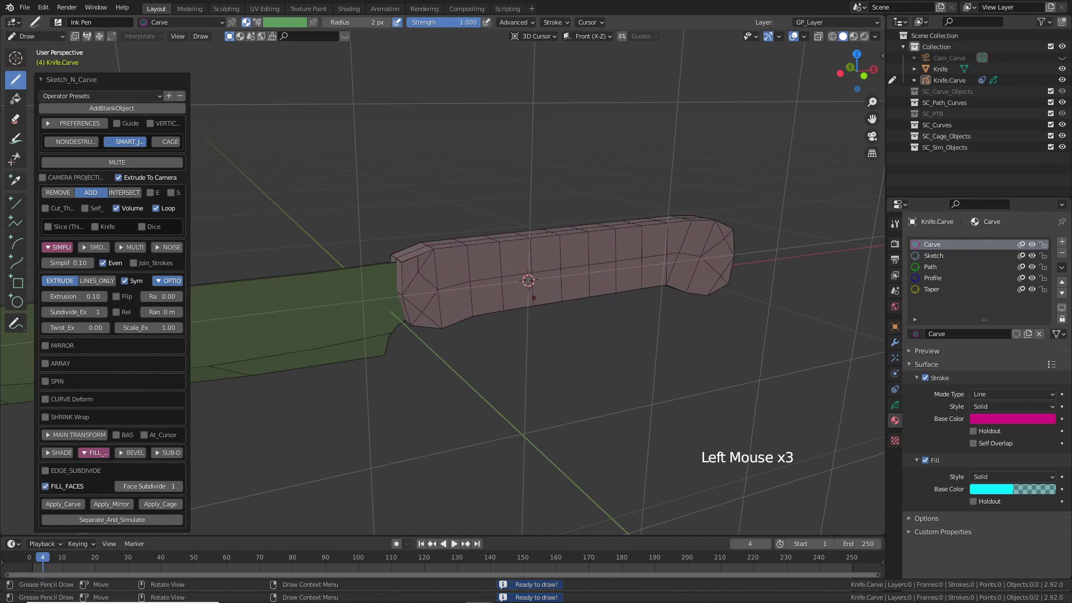
Step: Enable Bevel NEW on the handle and set its Subdivision level to 1
click(130, 453)
click(45, 493)
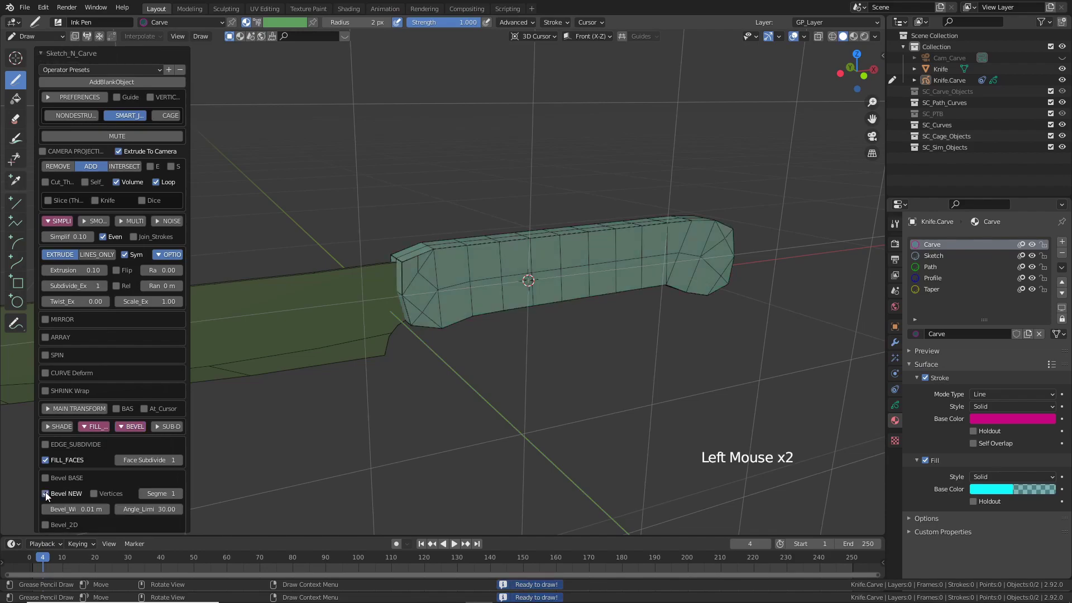
scroll(139, 459, down, 4)
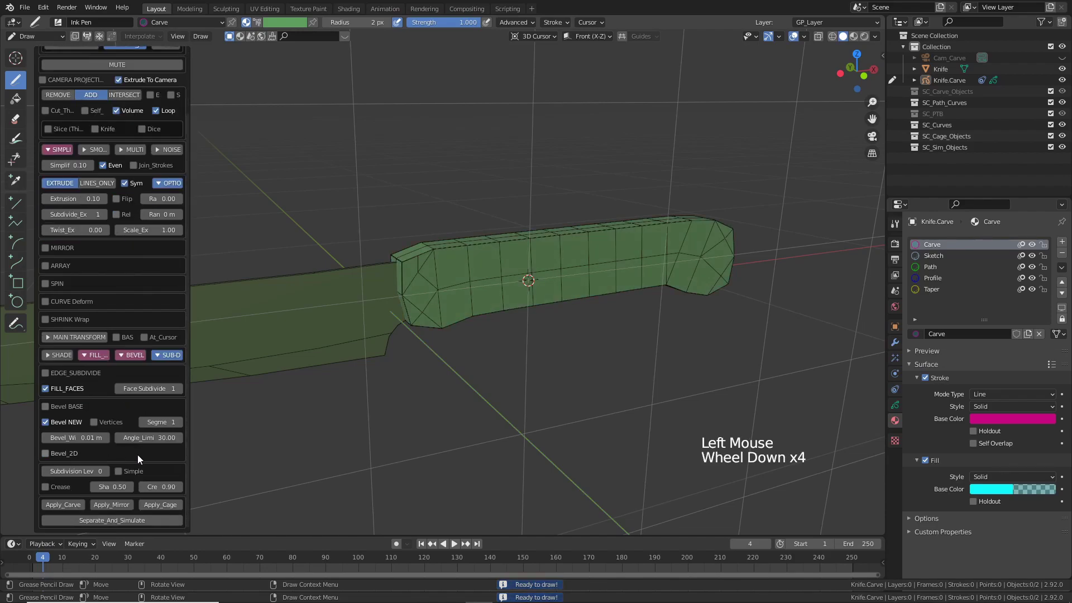
click(106, 471)
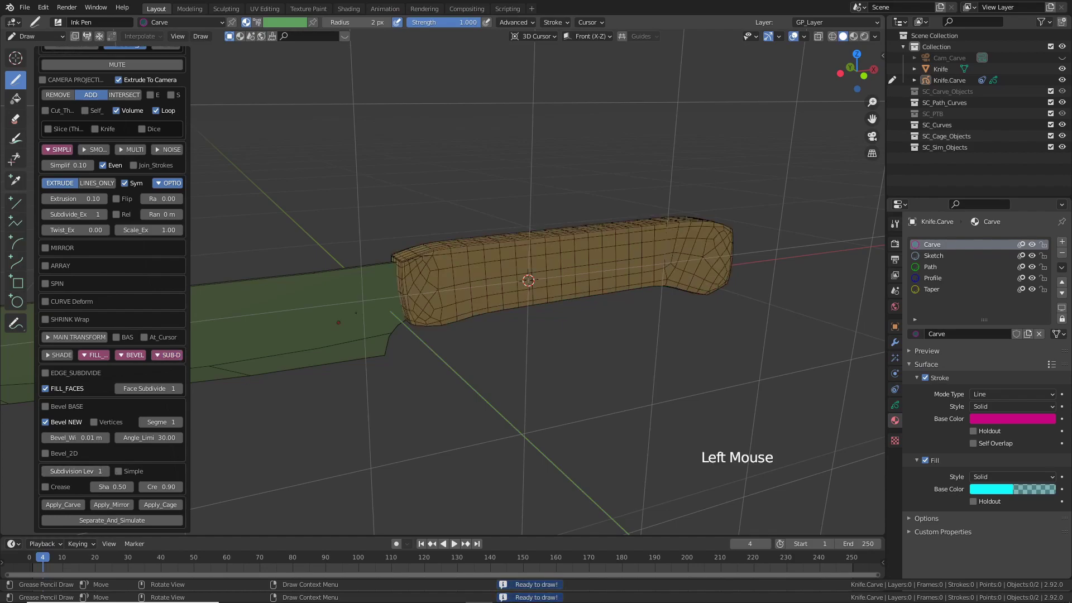
Step: Round off the handle mesh by setting Smooth3 to 7
scroll(536, 290, up, 1)
middle_drag(536, 290, 550, 287)
click(92, 150)
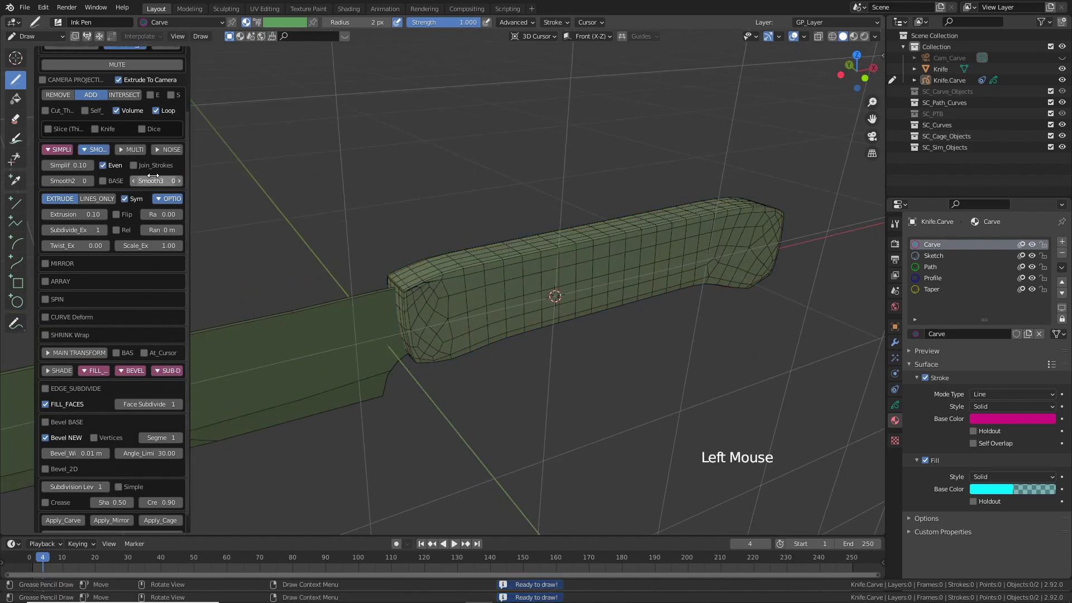
click(179, 181)
click(179, 180)
click(179, 181)
click(180, 182)
click(180, 182)
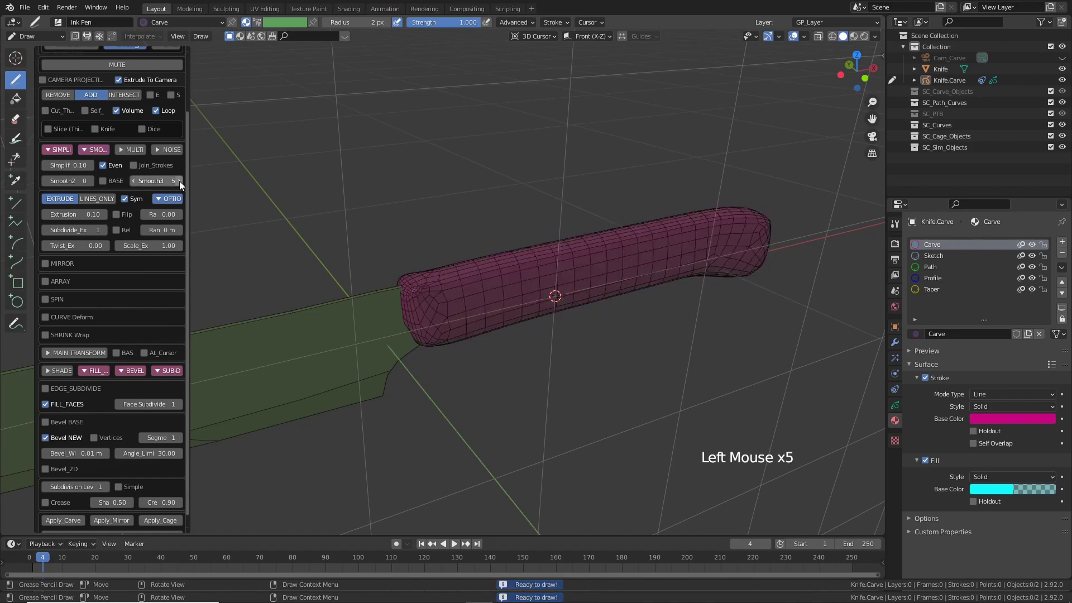
click(179, 181)
click(180, 180)
Step: Thicken the handle by setting its Extrusion to 0.14
middle_drag(391, 240, 612, 201)
click(105, 215)
click(105, 214)
click(104, 214)
click(104, 214)
Step: Enable the Self option for joining the handle to the blade
scroll(457, 217, up, 1)
scroll(458, 217, down, 2)
scroll(609, 202, up, 2)
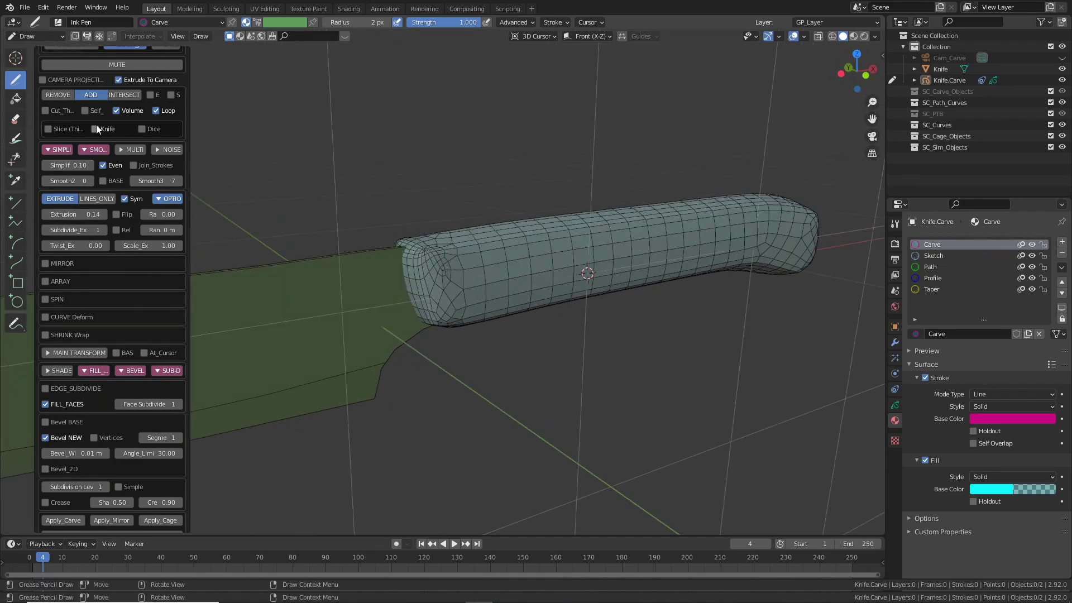
scroll(96, 129, up, 2)
click(88, 155)
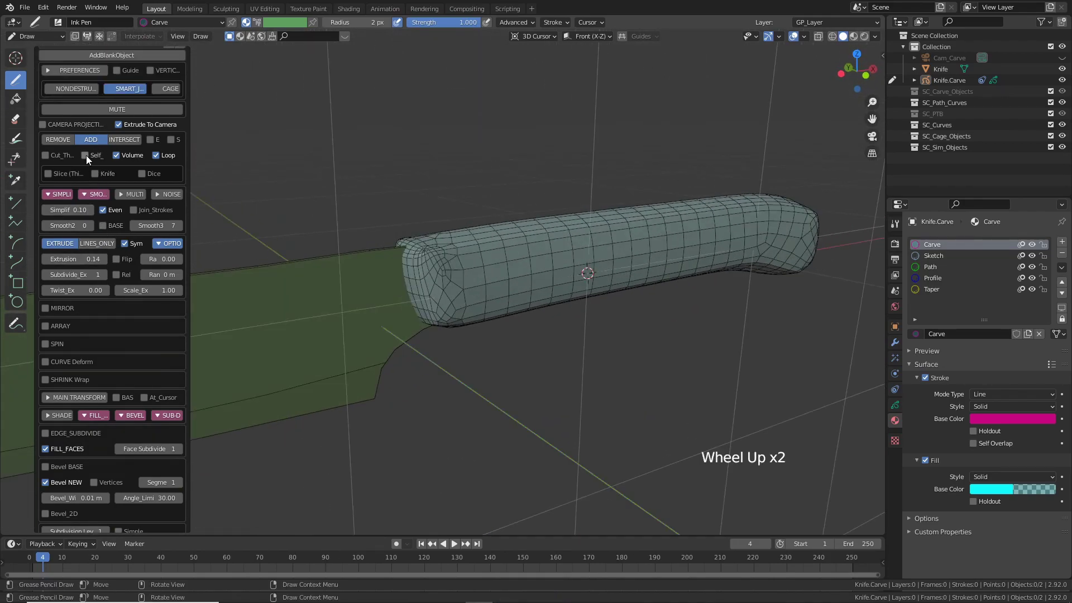
Step: Examine where the handle meets the blade using X-ray display, and hide the viewport overlays
click(817, 37)
scroll(469, 192, up, 3)
middle_drag(463, 193, 473, 191)
scroll(473, 191, up, 1)
middle_drag(473, 191, 481, 189)
scroll(481, 189, down, 2)
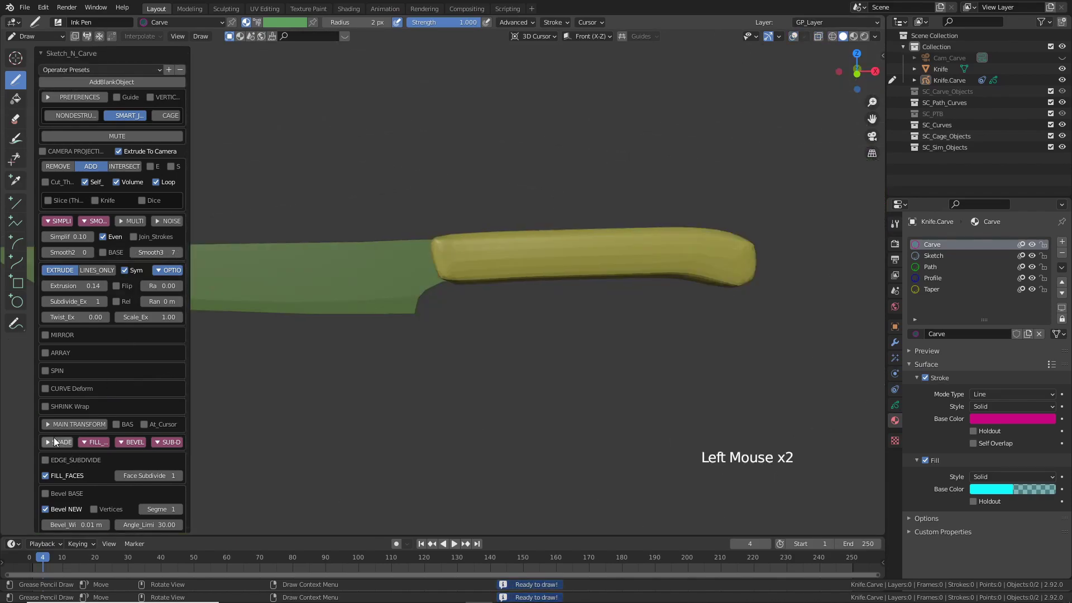
Step: Enable SMOOTH_SHADING for the handle and leave Draw mode for Object Mode
click(48, 442)
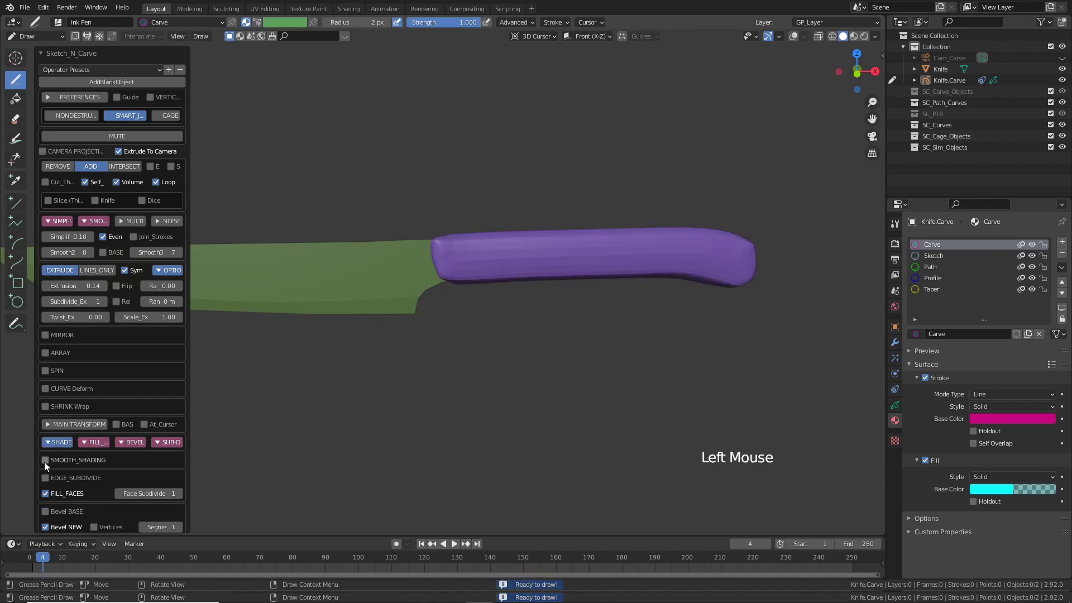
double_click(45, 460)
middle_drag(487, 269, 481, 275)
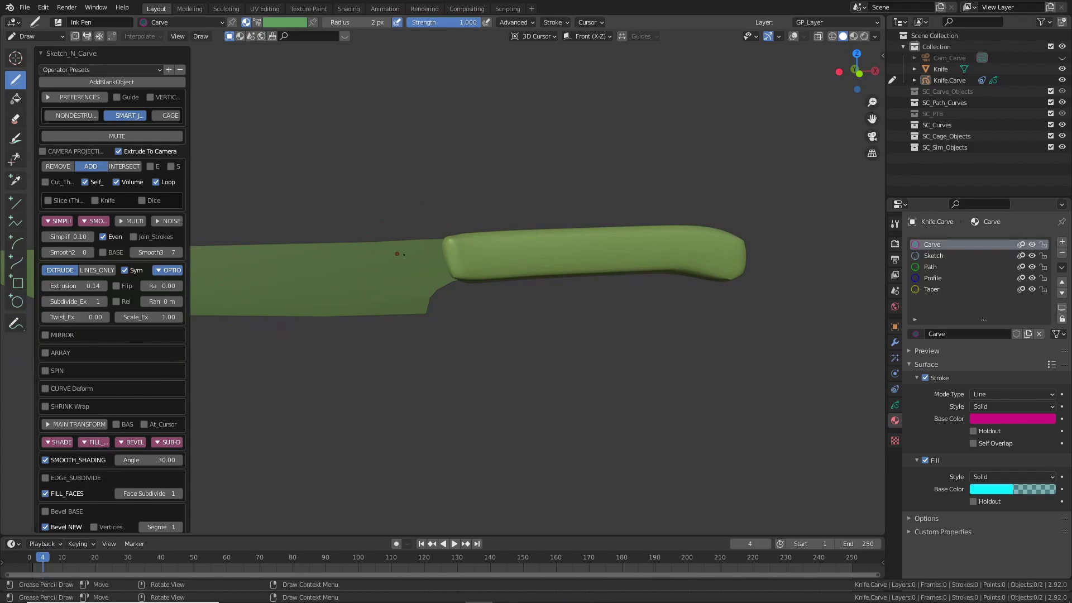
key(k)
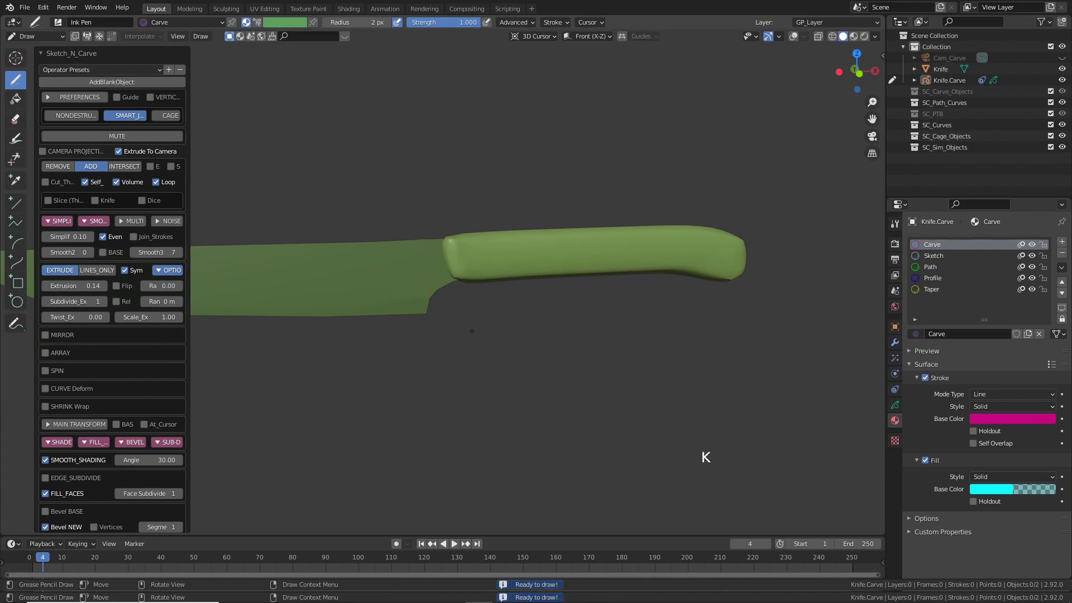
key(alt+v)
scroll(496, 330, up, 1)
scroll(496, 330, down, 1)
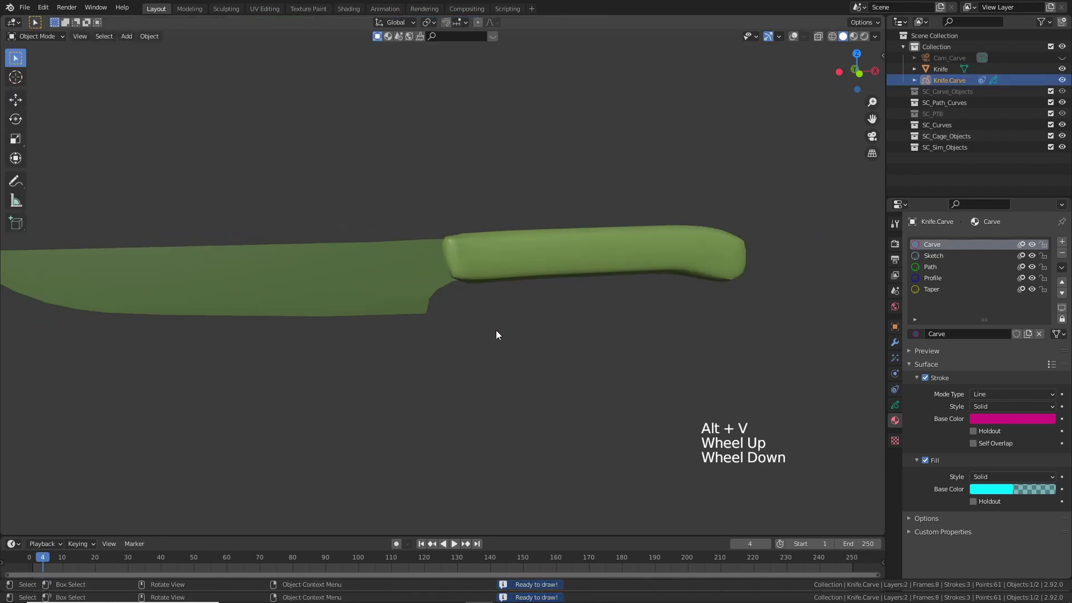
Step: Set the base colour of the knife handle's material CarveMat.002 to dark orange-brown, about H 0.041, S 0.960, V 0.233, and hide the viewport overlays
click(537, 256)
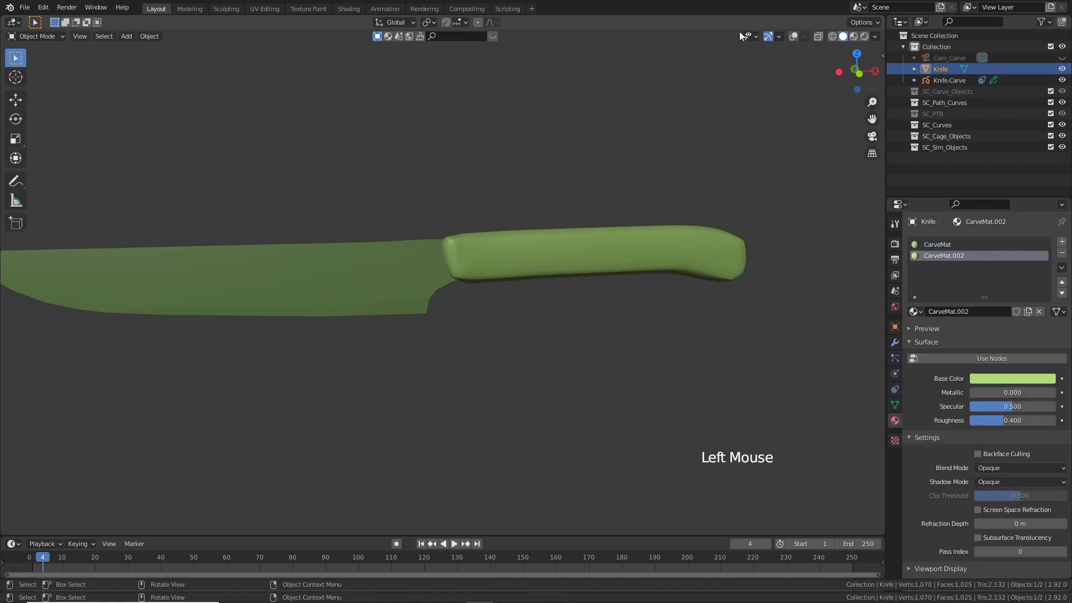
click(793, 36)
middle_drag(636, 189, 640, 191)
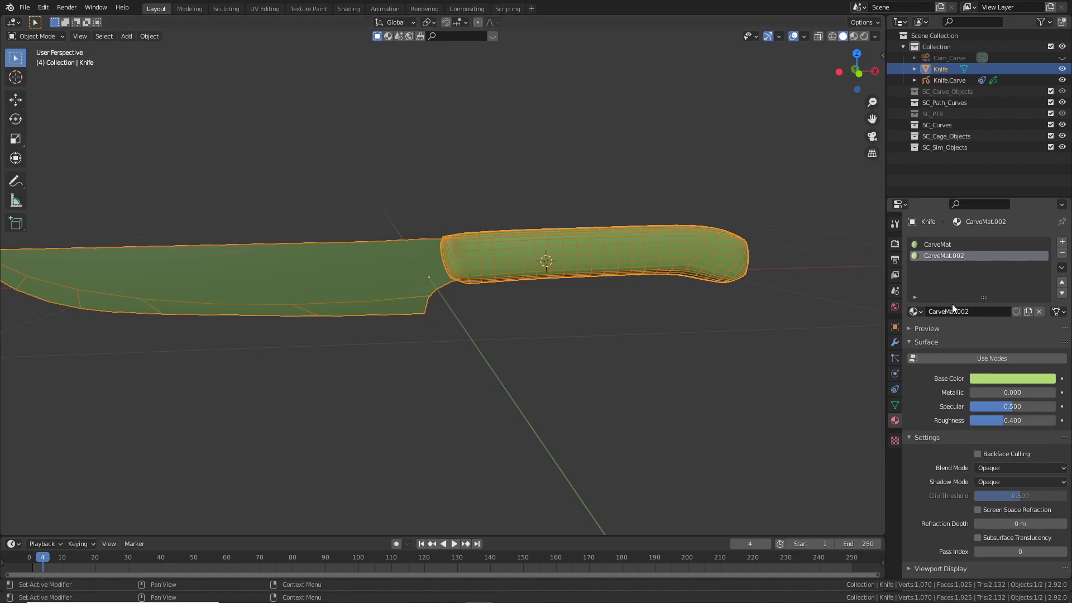
click(999, 378)
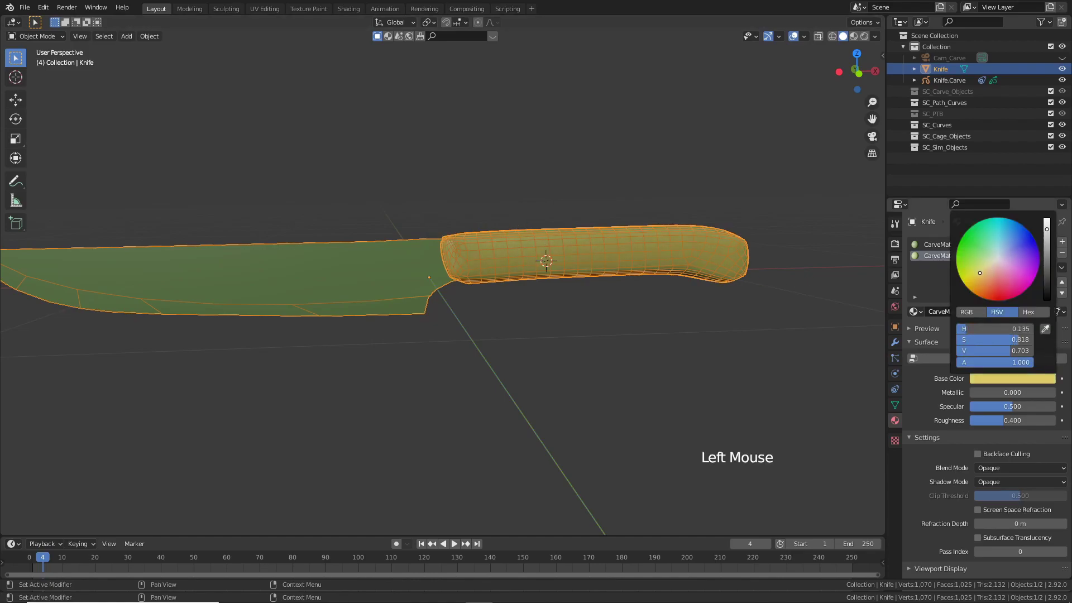
drag(979, 272, 980, 289)
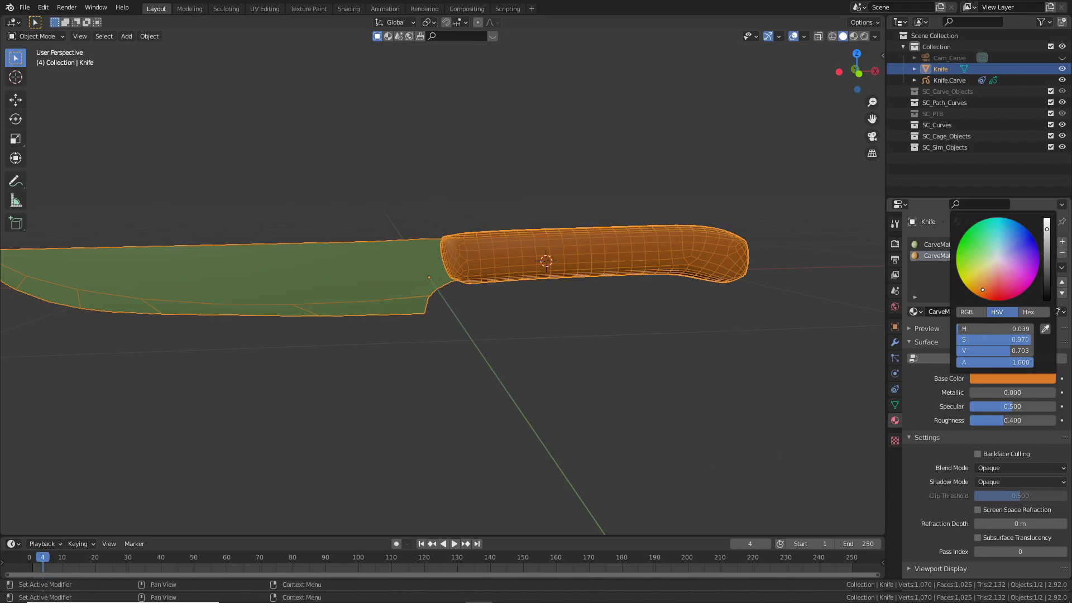
drag(1039, 230, 1042, 253)
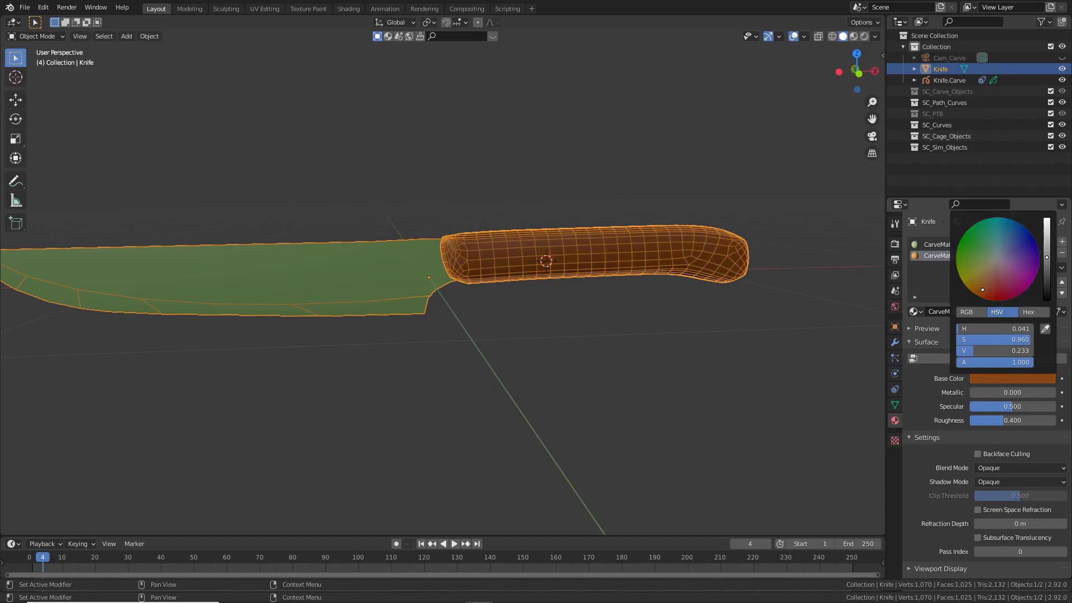
click(793, 37)
Step: Set the base colour of the blade's material CarveMat to a muted steel blue
click(937, 244)
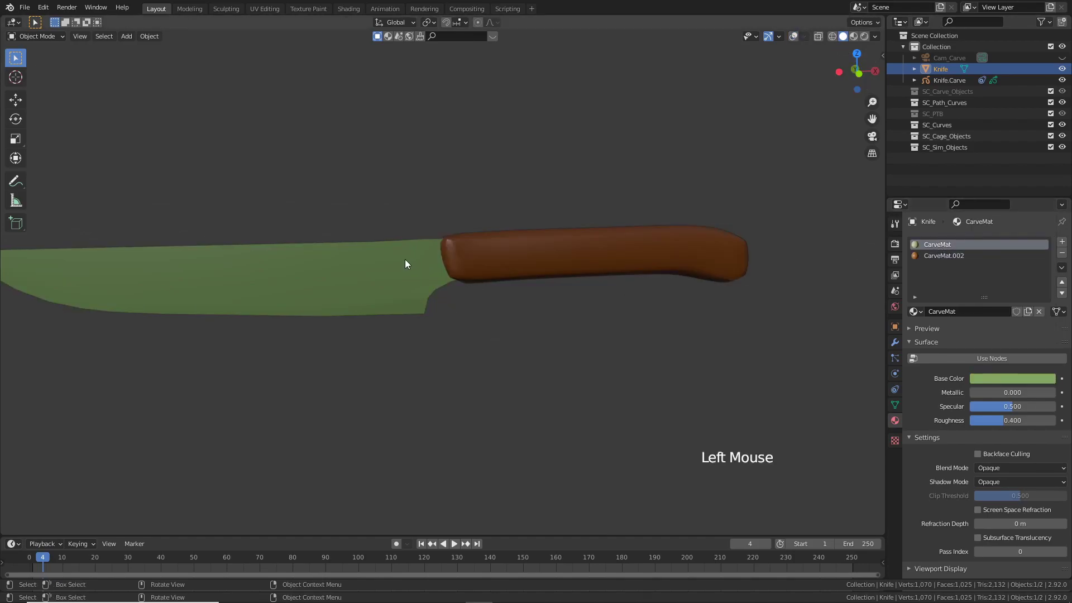
scroll(394, 273, down, 1)
click(1002, 377)
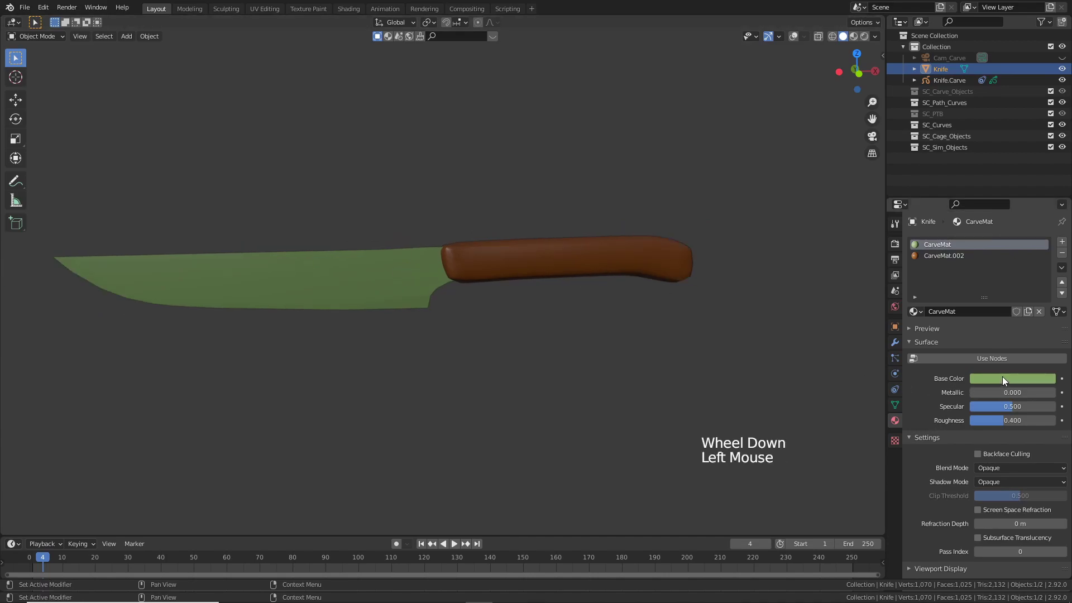
click(1006, 229)
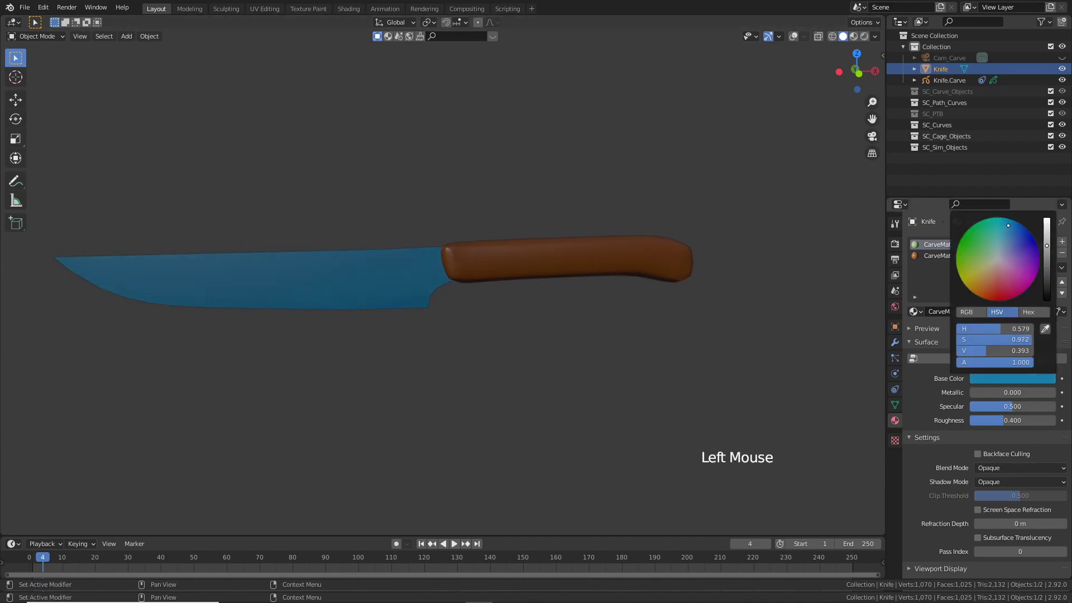
drag(1008, 225, 1004, 235)
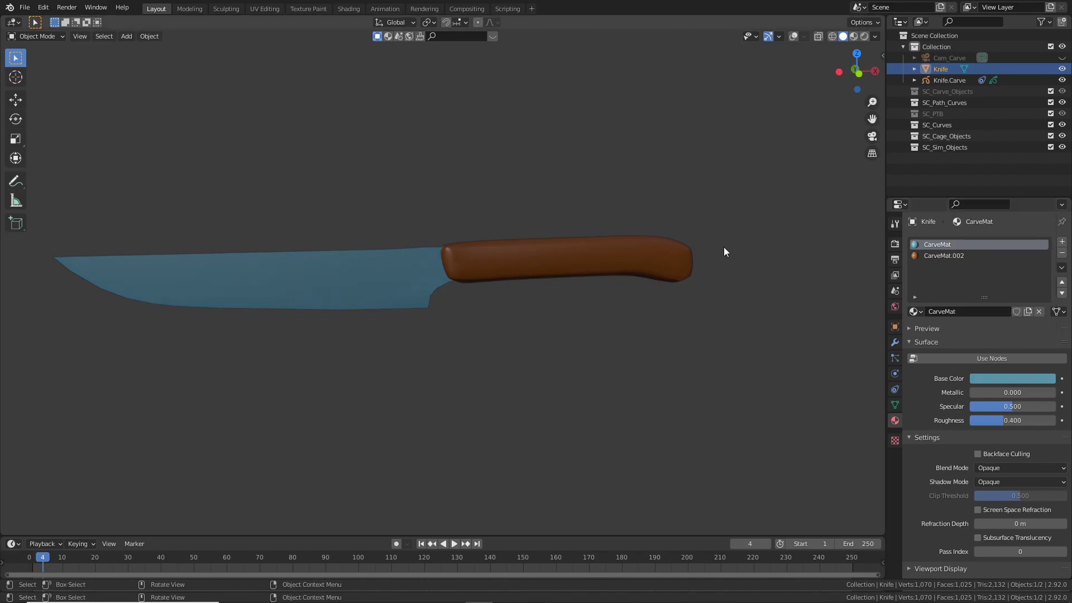
middle_drag(512, 232, 563, 247)
scroll(624, 233, down, 2)
scroll(571, 243, up, 2)
scroll(564, 245, down, 1)
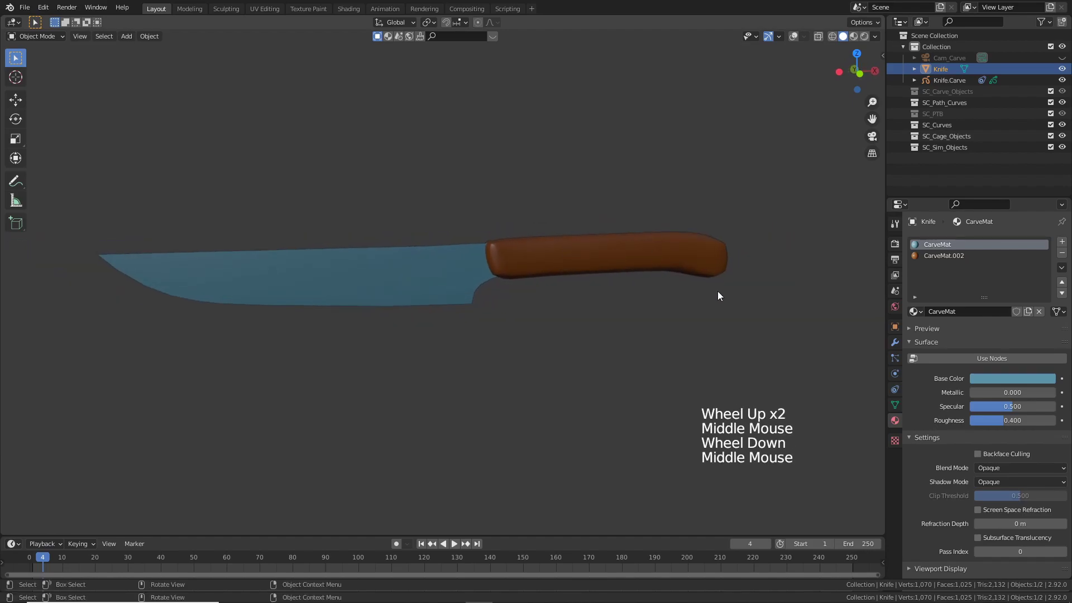